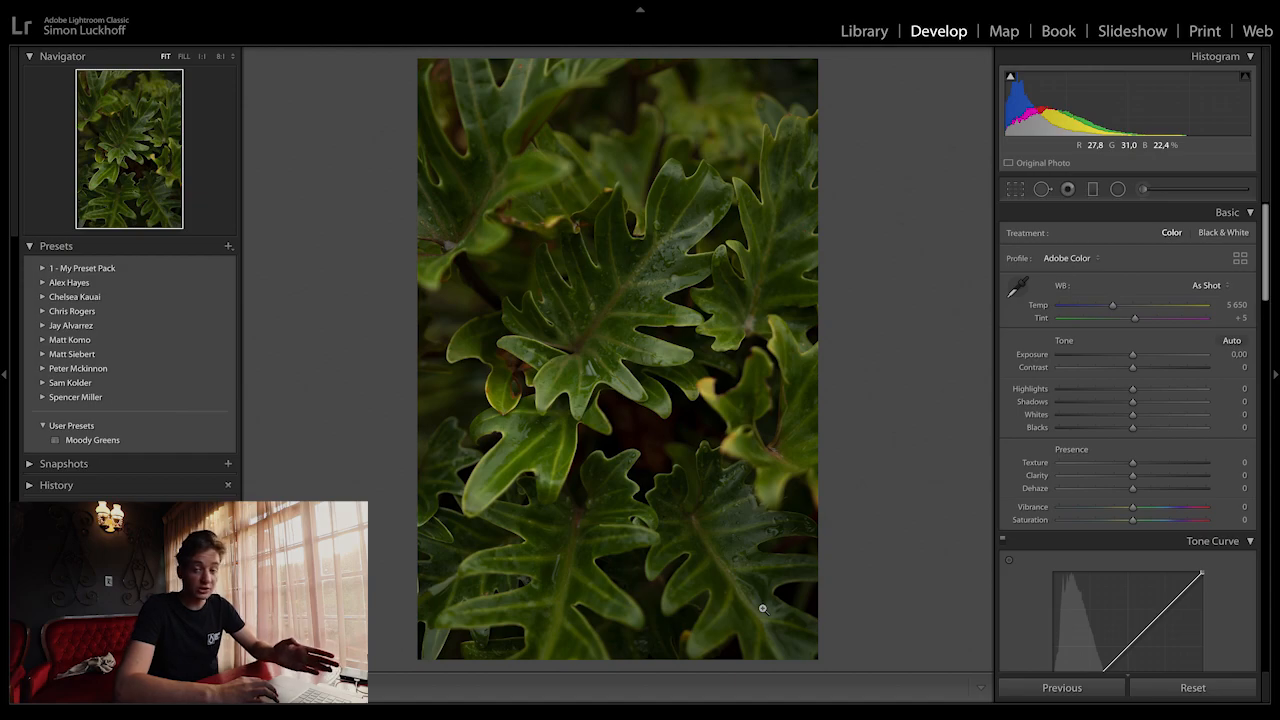
Try the Moody Greens preset on the leaf photo with exposure at +1,30, and reset all adjustments
click(185, 444)
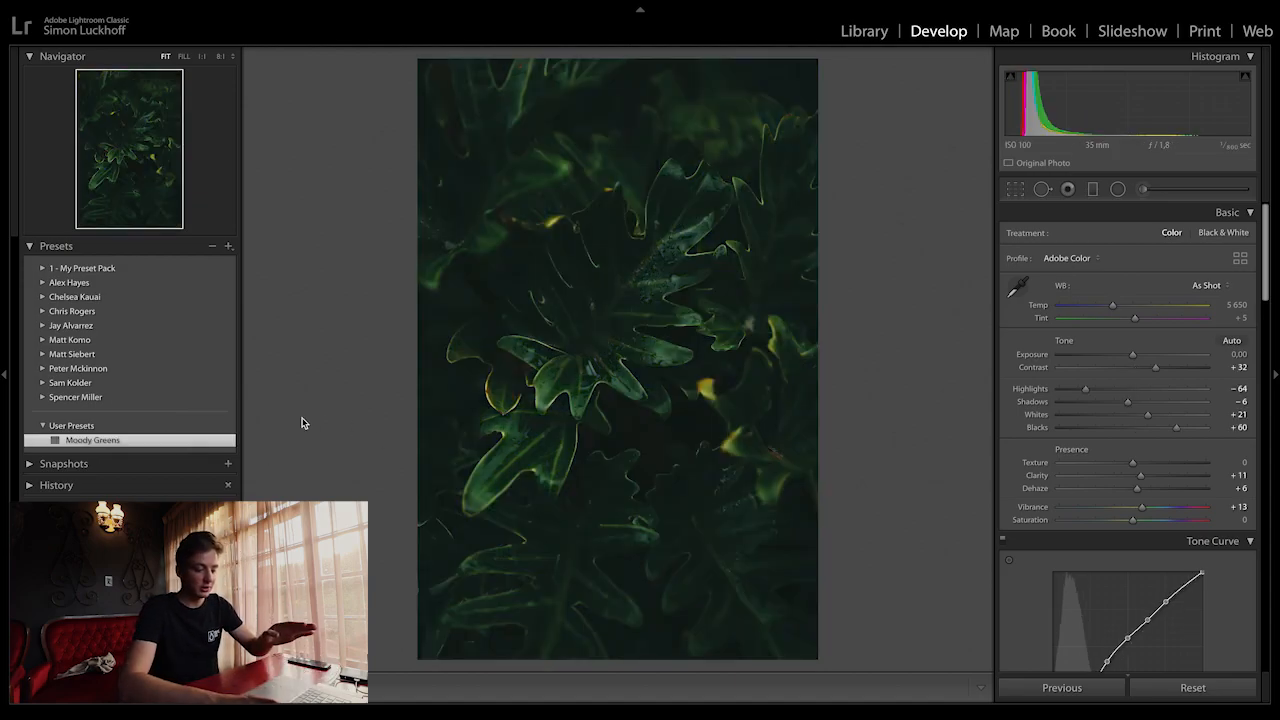
key(equal)
key(equal)
key(equal)
key(equal)
key(equal)
key(equal)
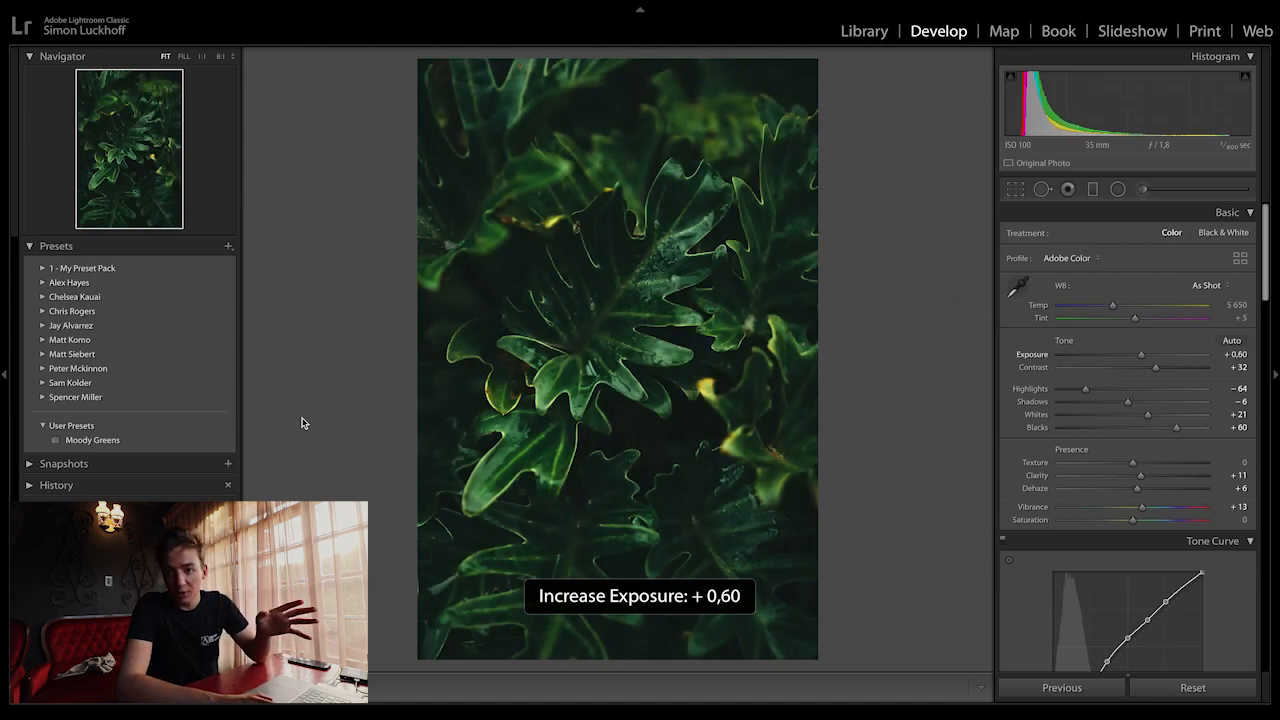
key(equal)
key(equal)
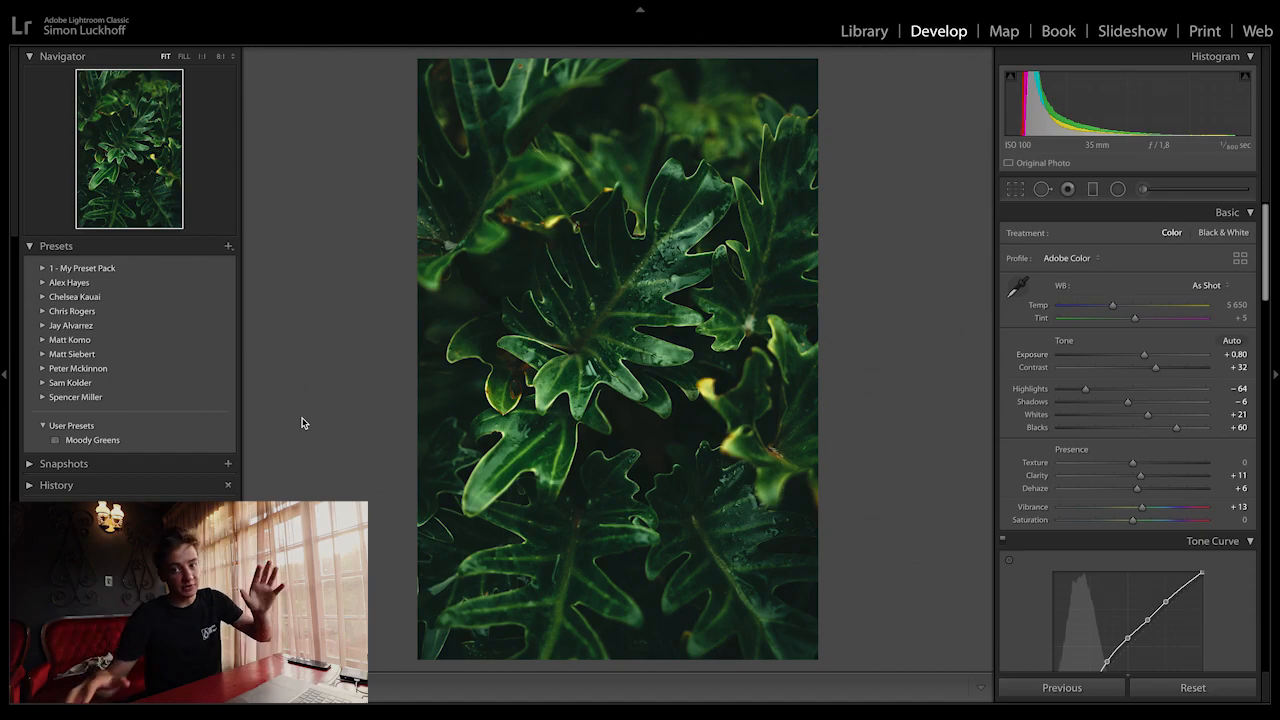
key(equal)
key(equal)
key(equal)
key(equal)
key(equal)
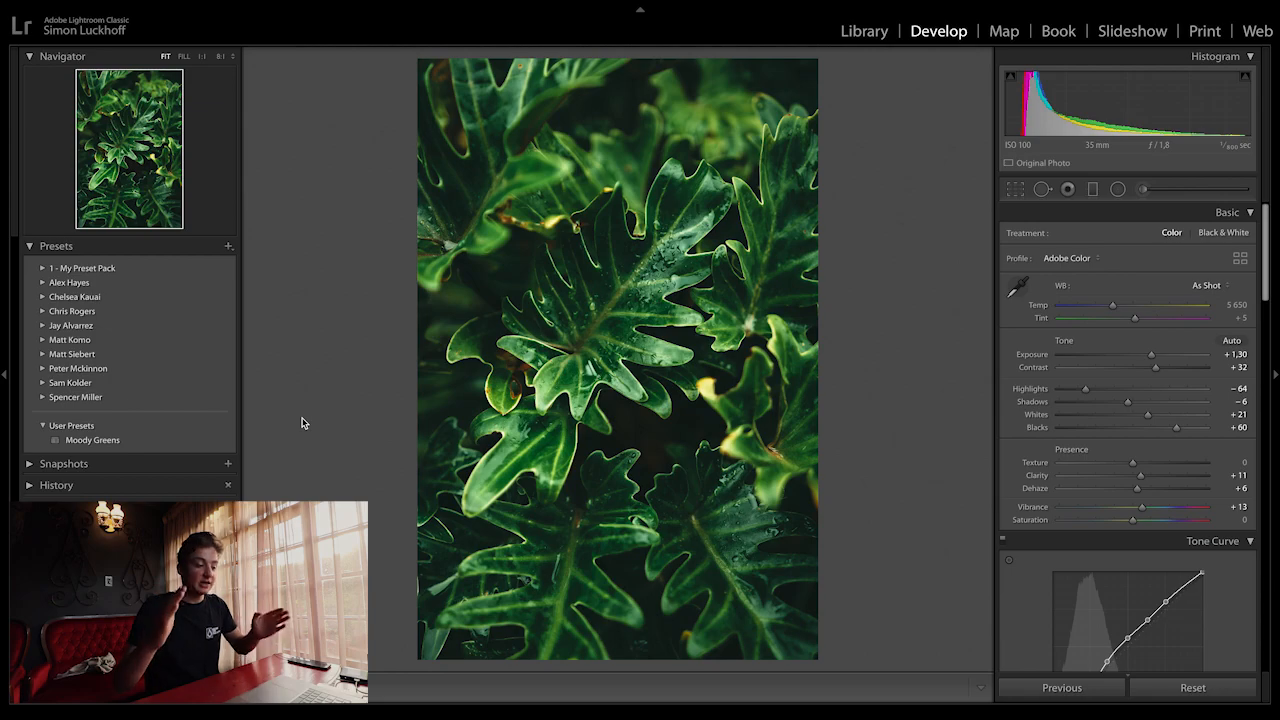
key(ctrl+shift+r)
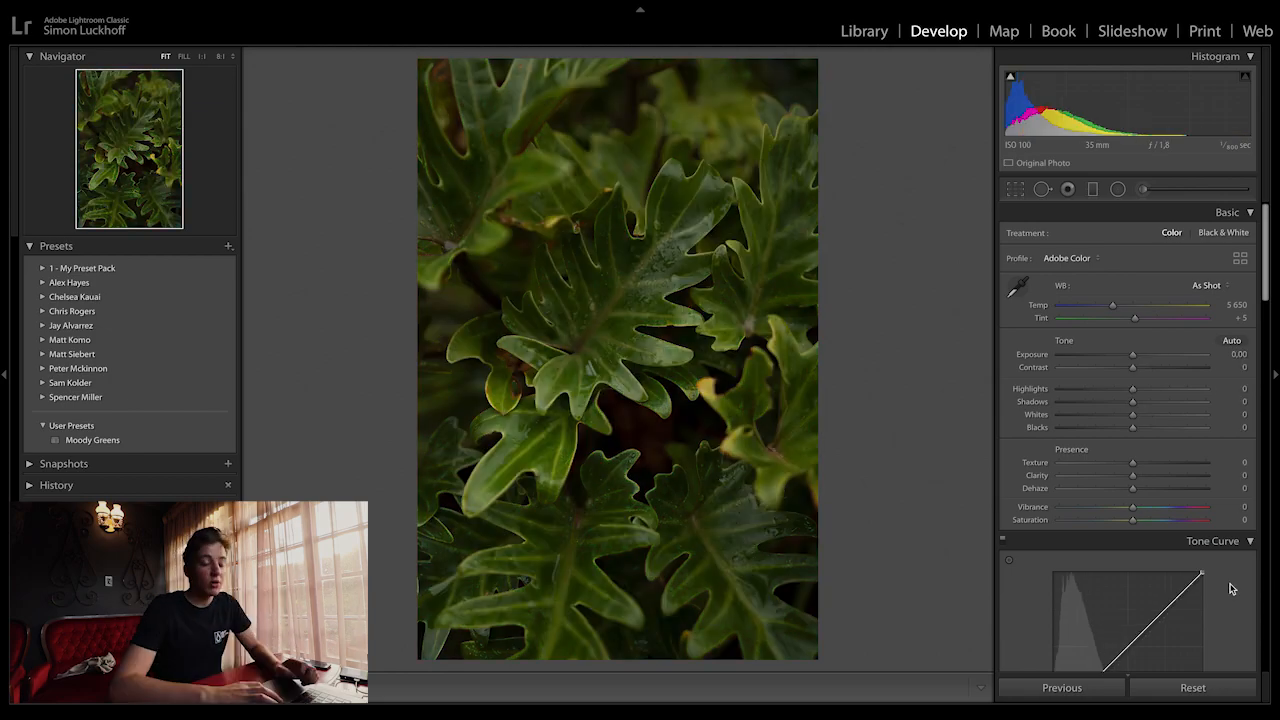
Set the photo's highlights to −69, shadows to +61 and whites to +22
click(1083, 390)
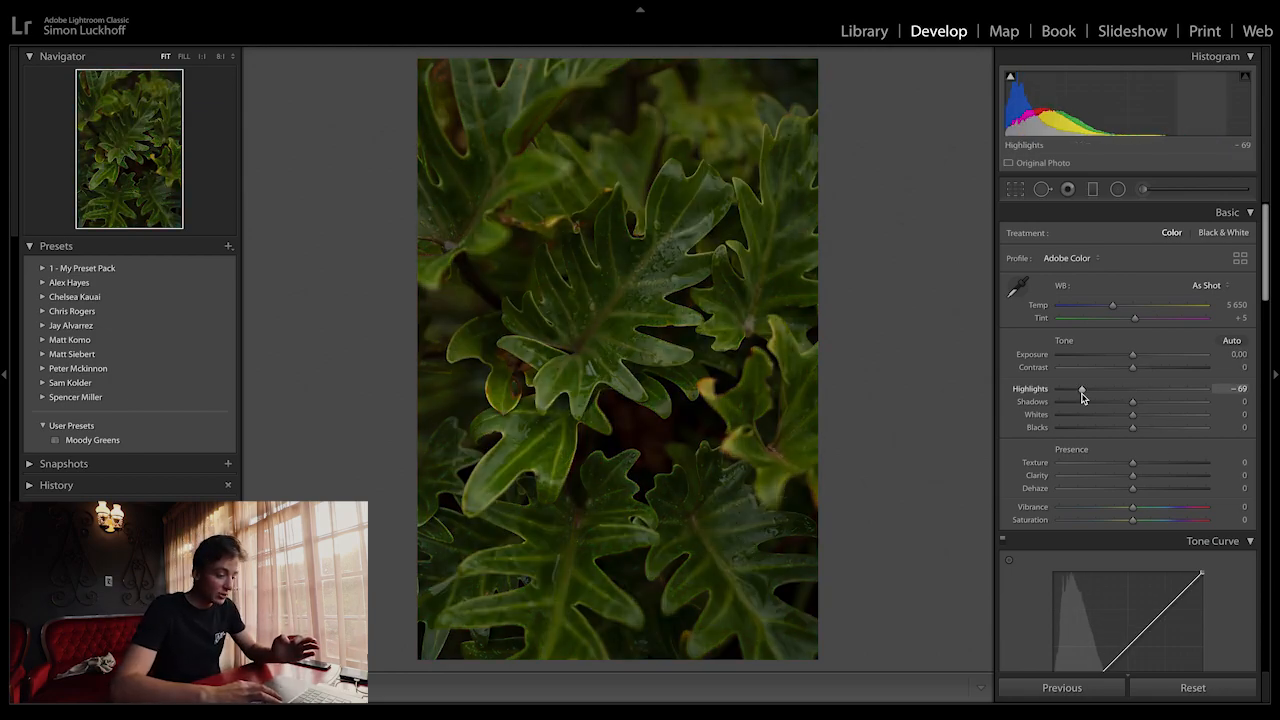
click(1174, 402)
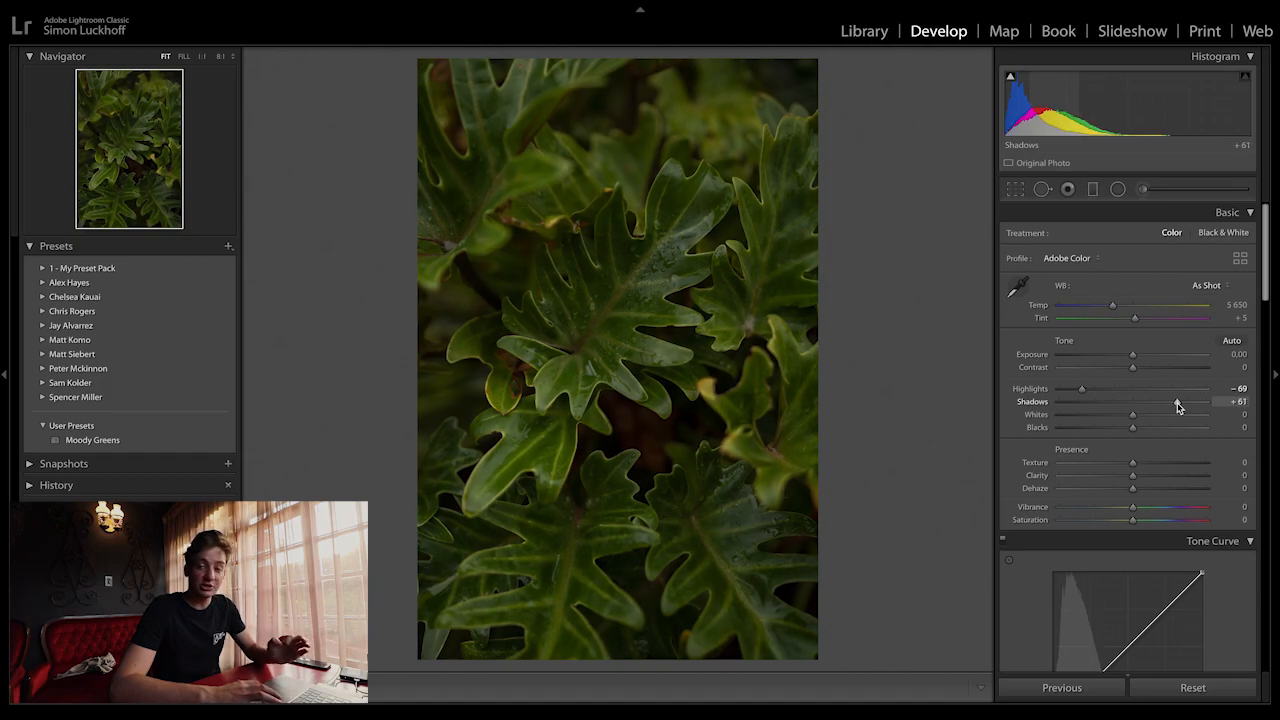
drag(1160, 419, 1147, 419)
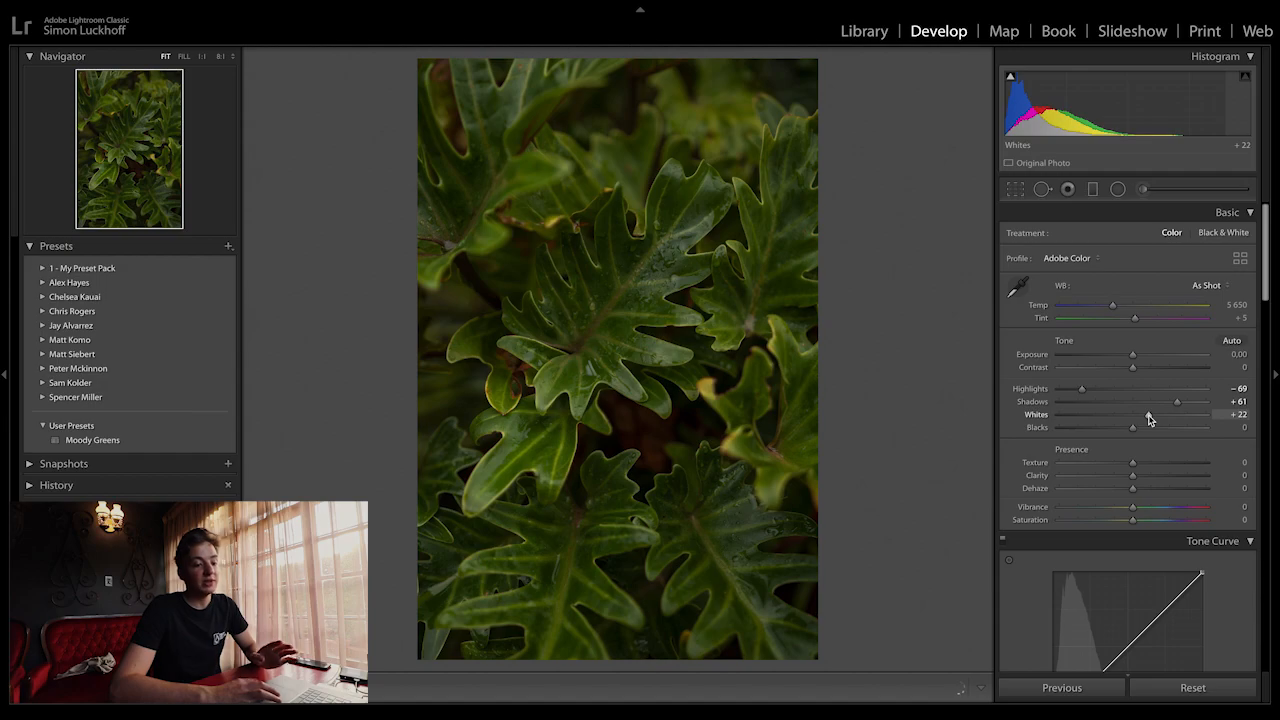
Set texture to +19, clarity to +18 and vibrance to +13, checking the leaf detail up close
scroll(1168, 570, down, 3)
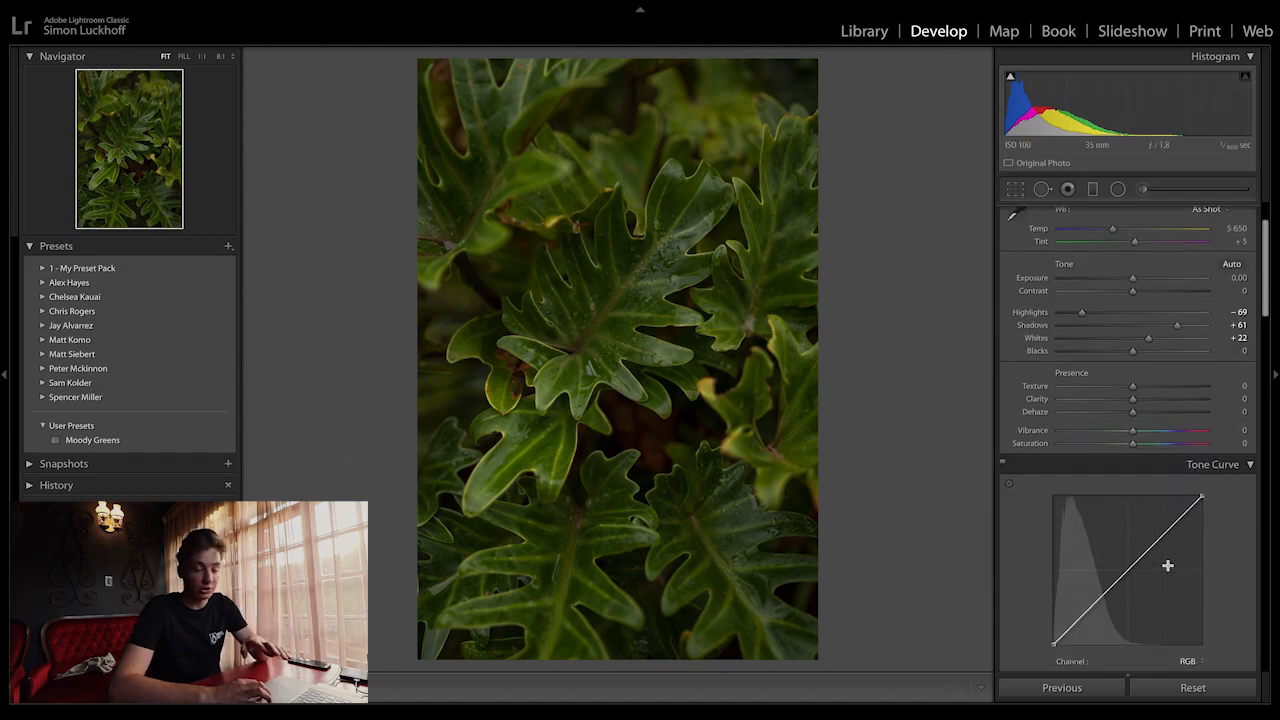
mouse_move(1132, 399)
mouse_down()
mouse_move(1148, 406)
mouse_move(1144, 391)
mouse_up()
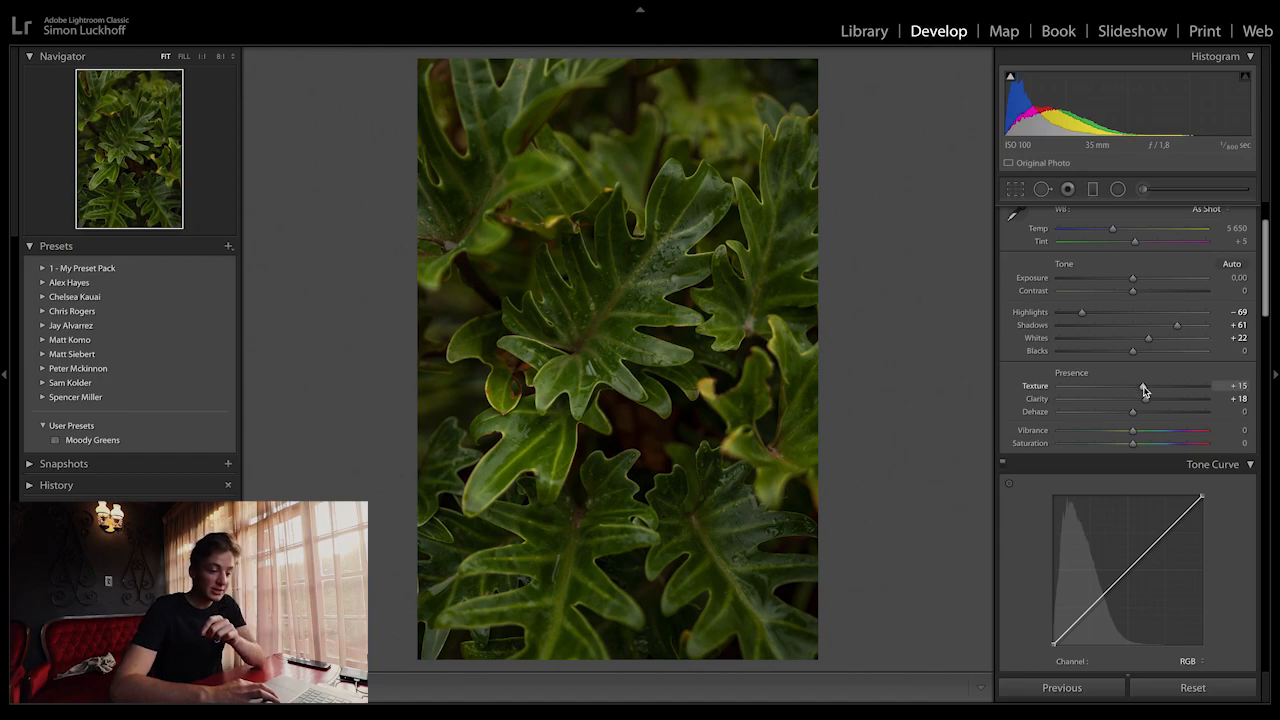
click(680, 386)
drag(680, 386, 749, 409)
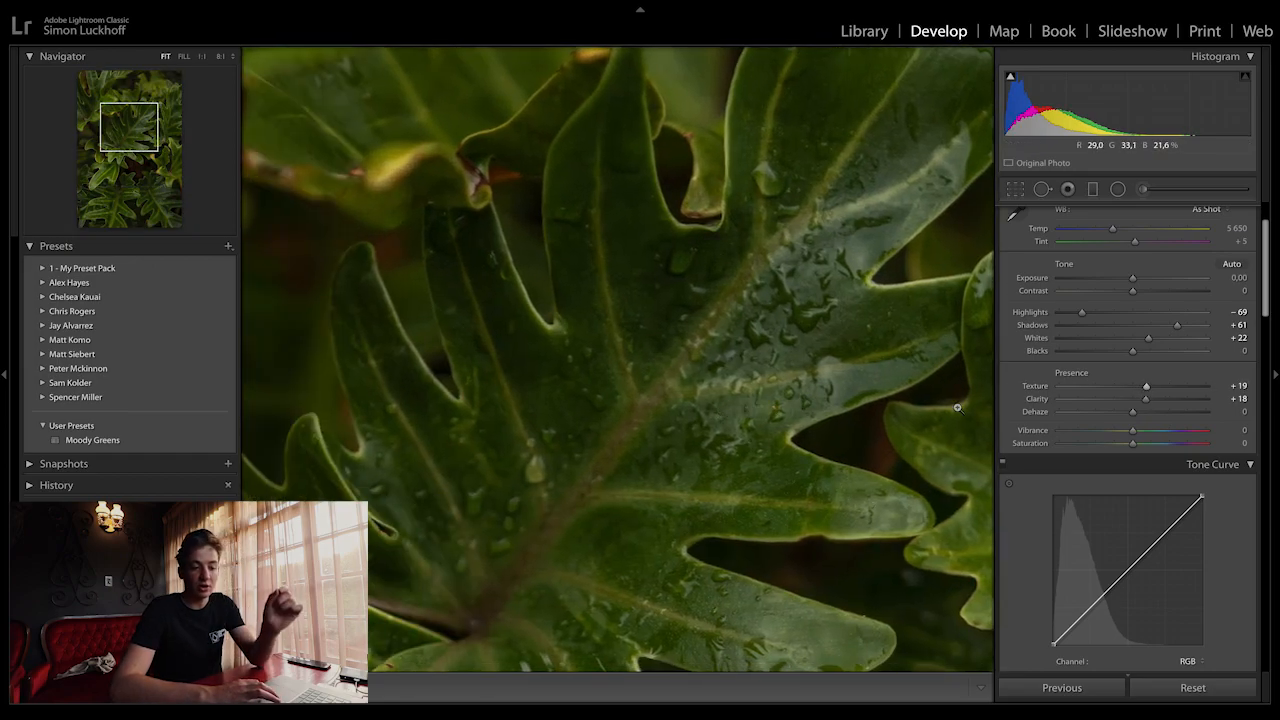
click(890, 415)
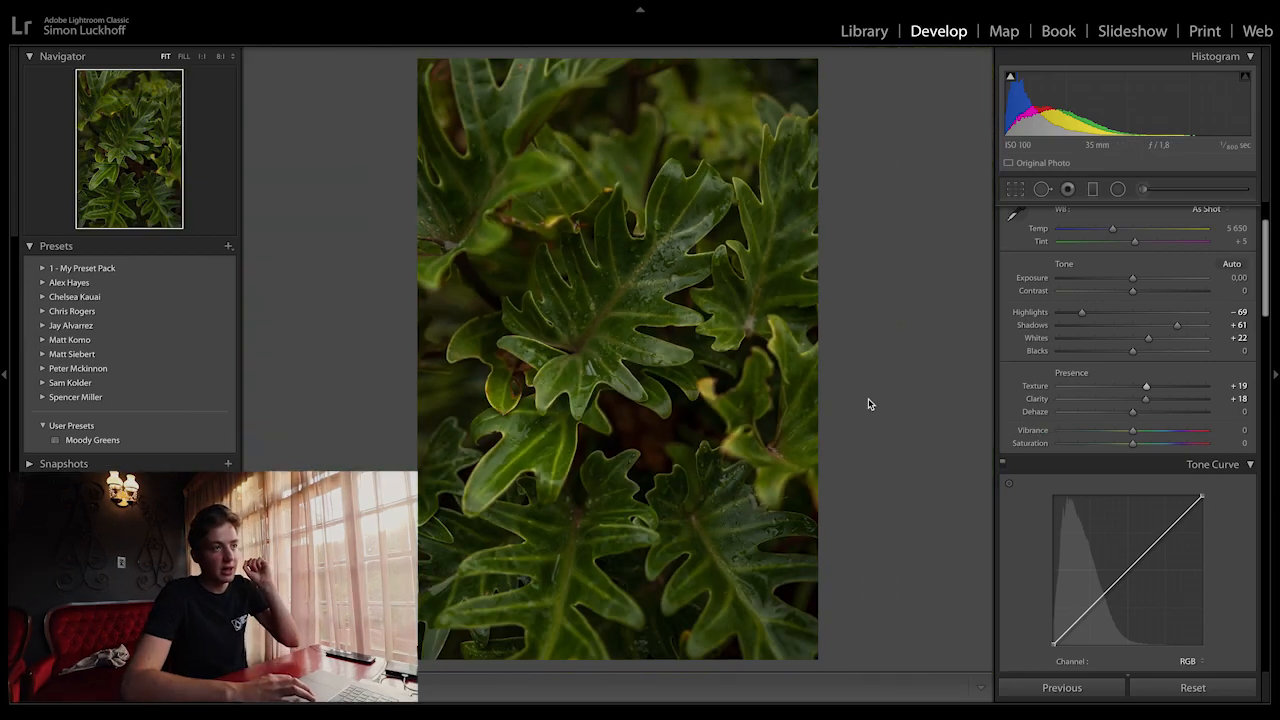
scroll(1150, 592, down, 2)
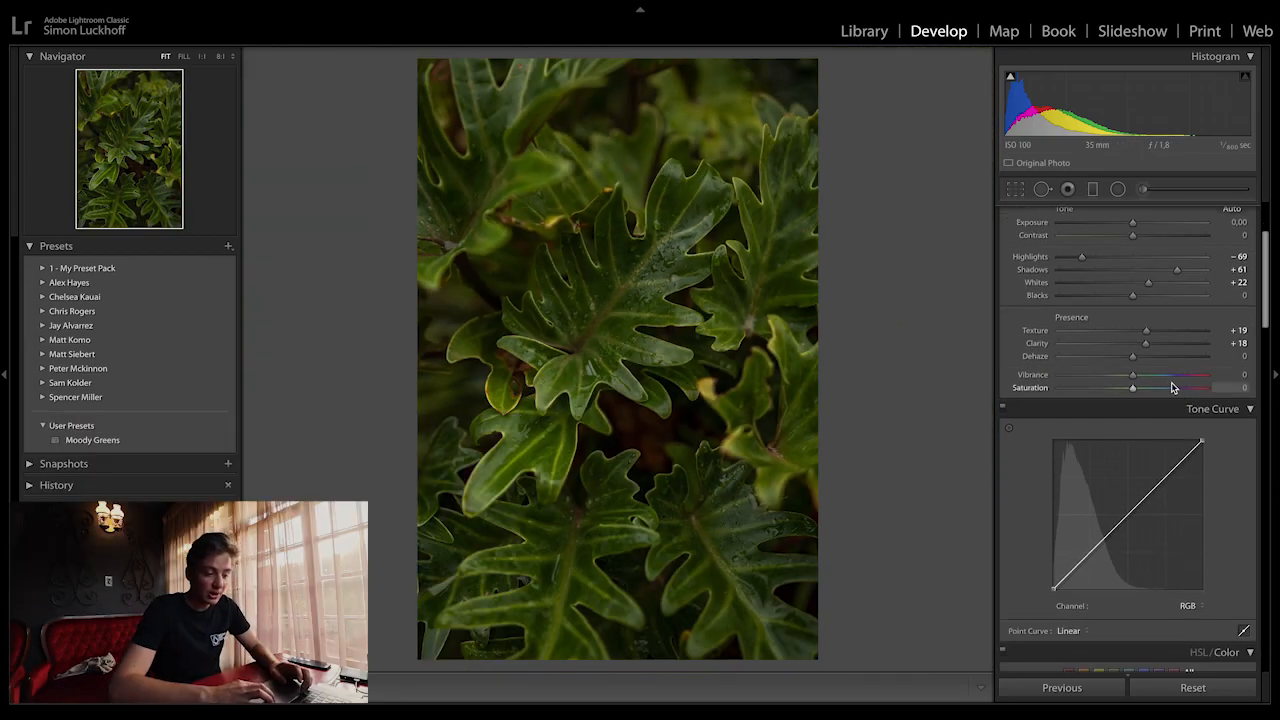
drag(1149, 375, 1142, 375)
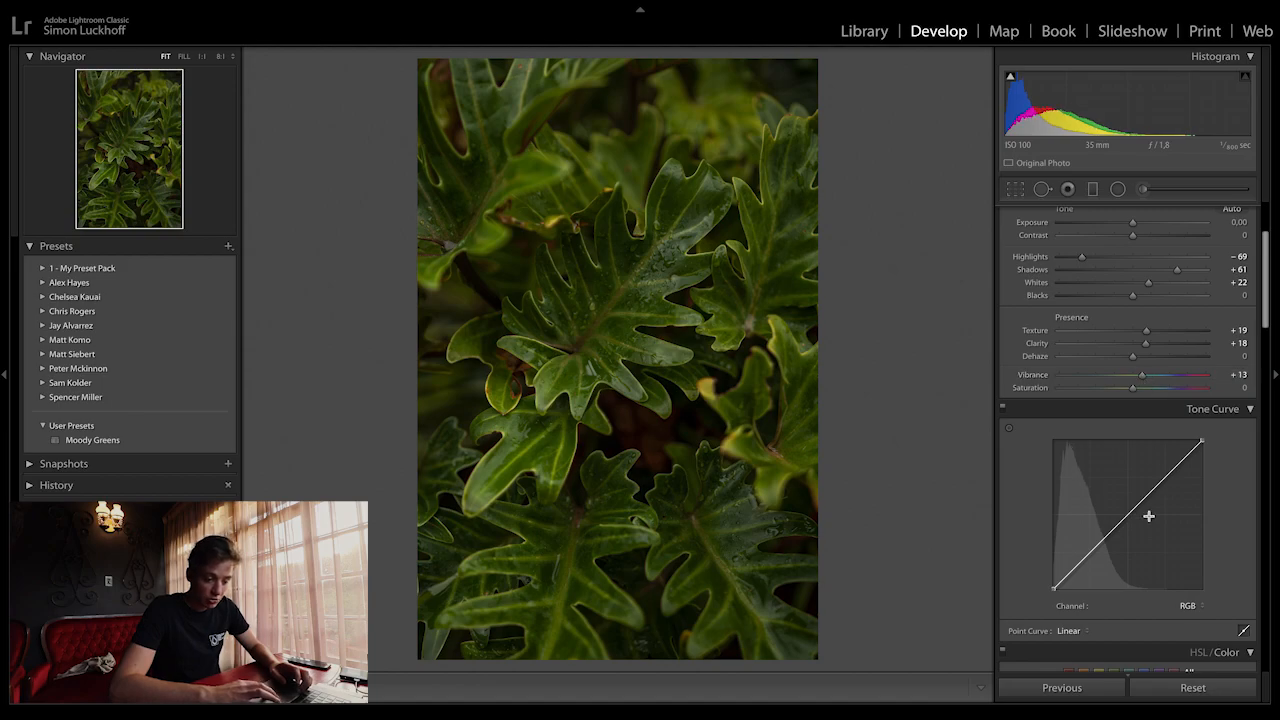
Shape the red and green channel tone curves into three-point S-curves with lifted blacks, and set exposure to +0,40
click(1199, 600)
click(1201, 619)
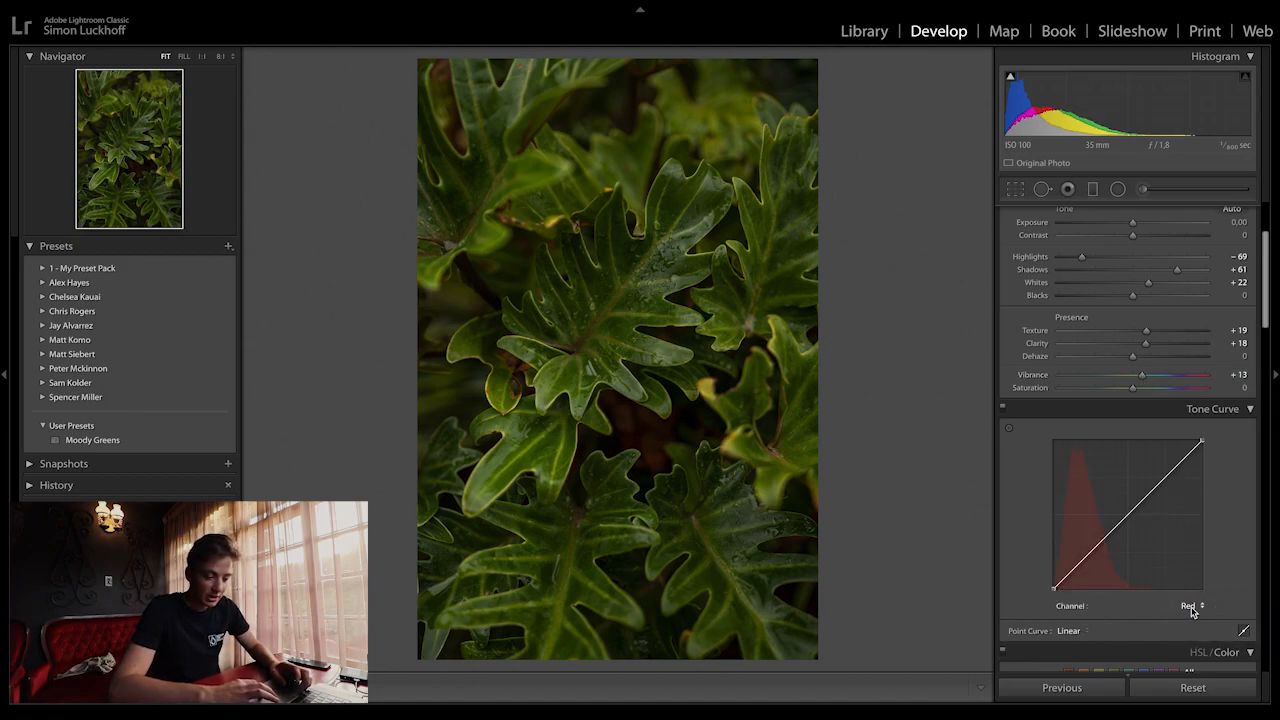
click(1188, 605)
click(1192, 605)
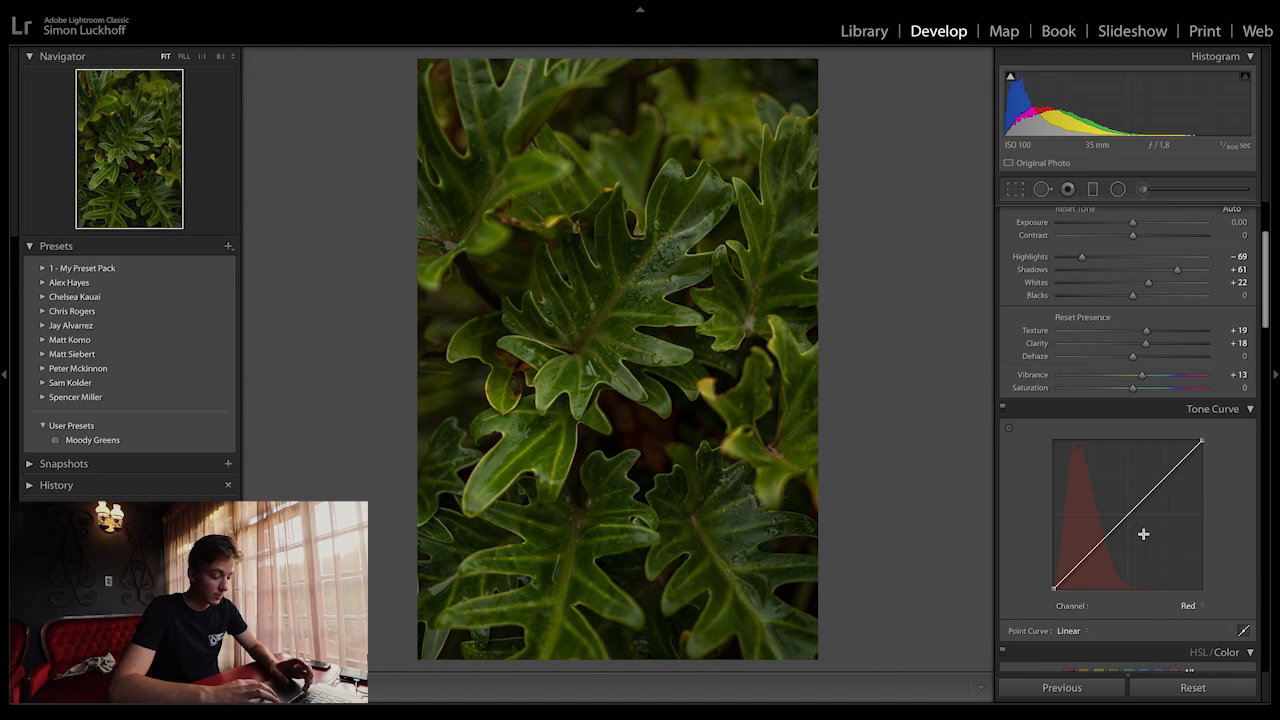
click(1130, 512)
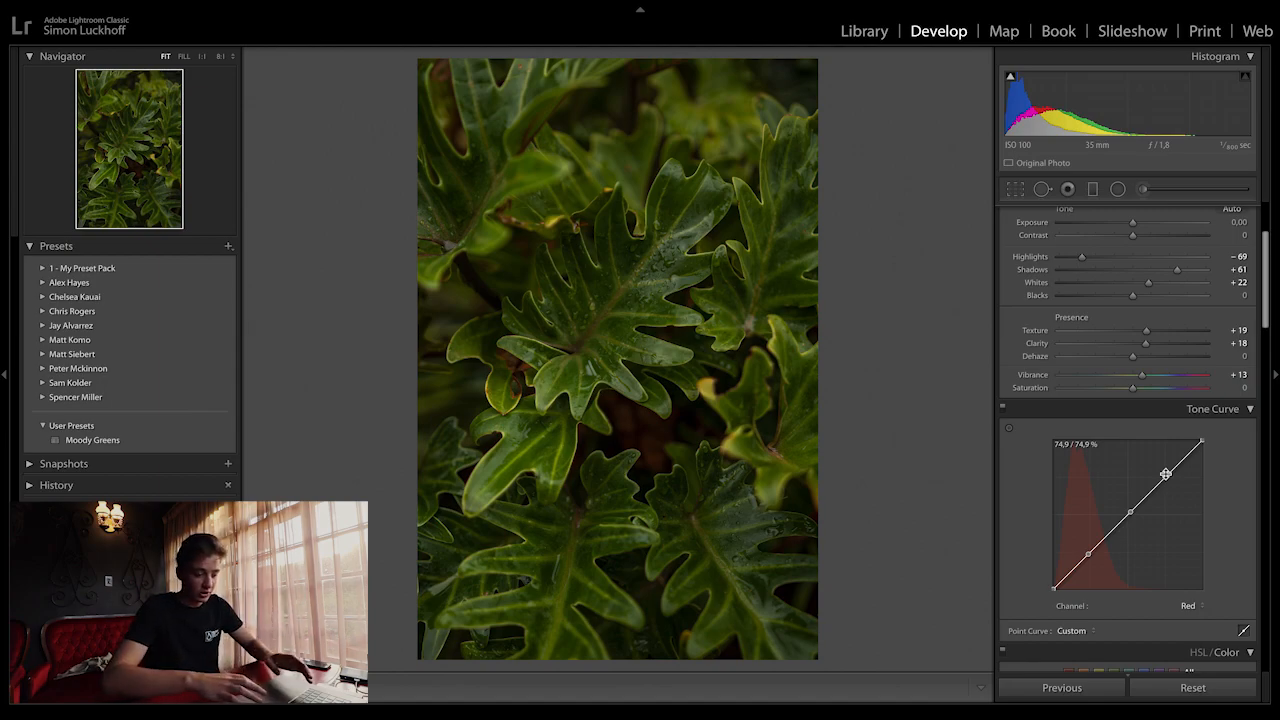
drag(1165, 474, 1172, 413)
drag(1131, 513, 1056, 556)
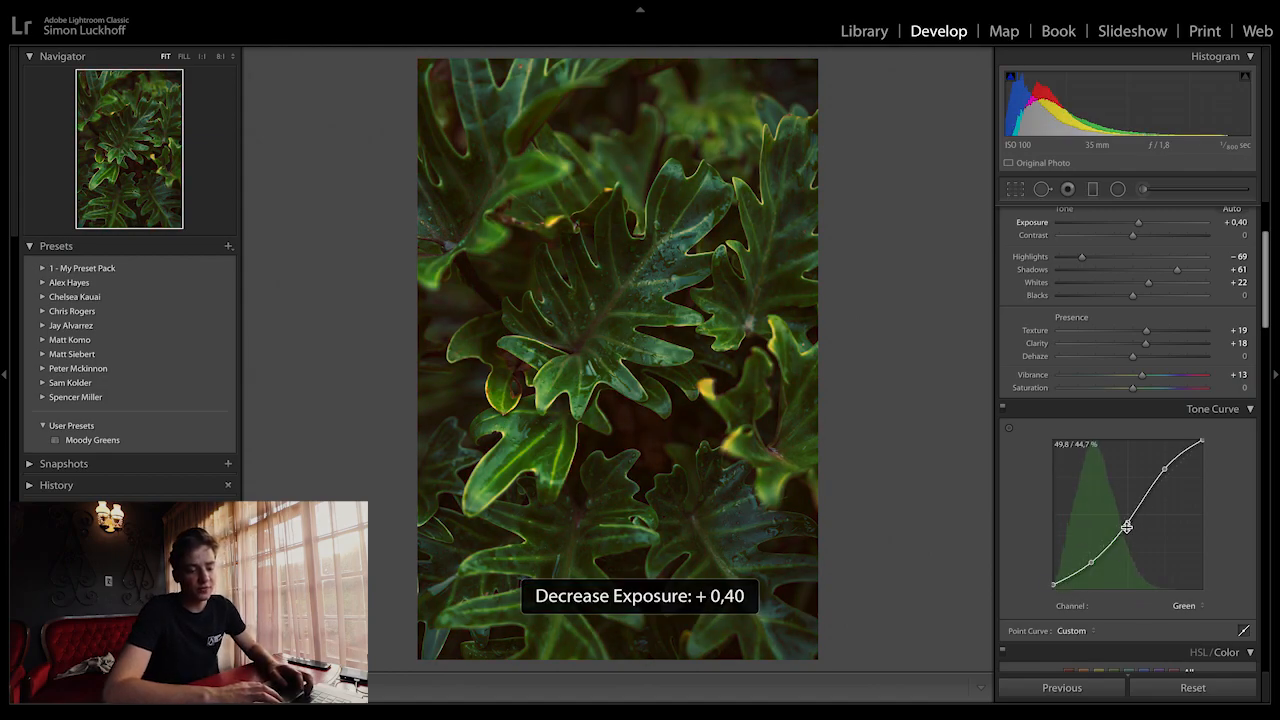
drag(1127, 526, 1150, 512)
Shape the blue channel's tone curve into a three-point S-curve with lifted blacks, and compare the photo with and without the curves
click(1184, 605)
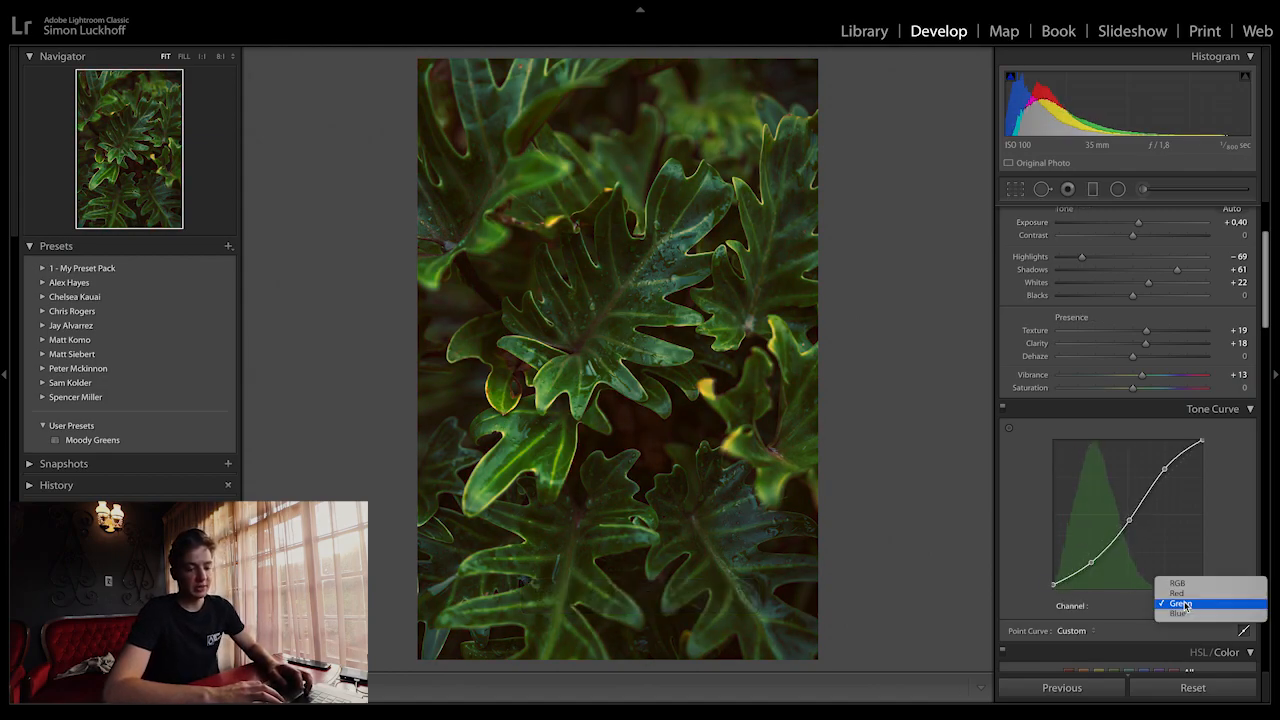
click(1185, 614)
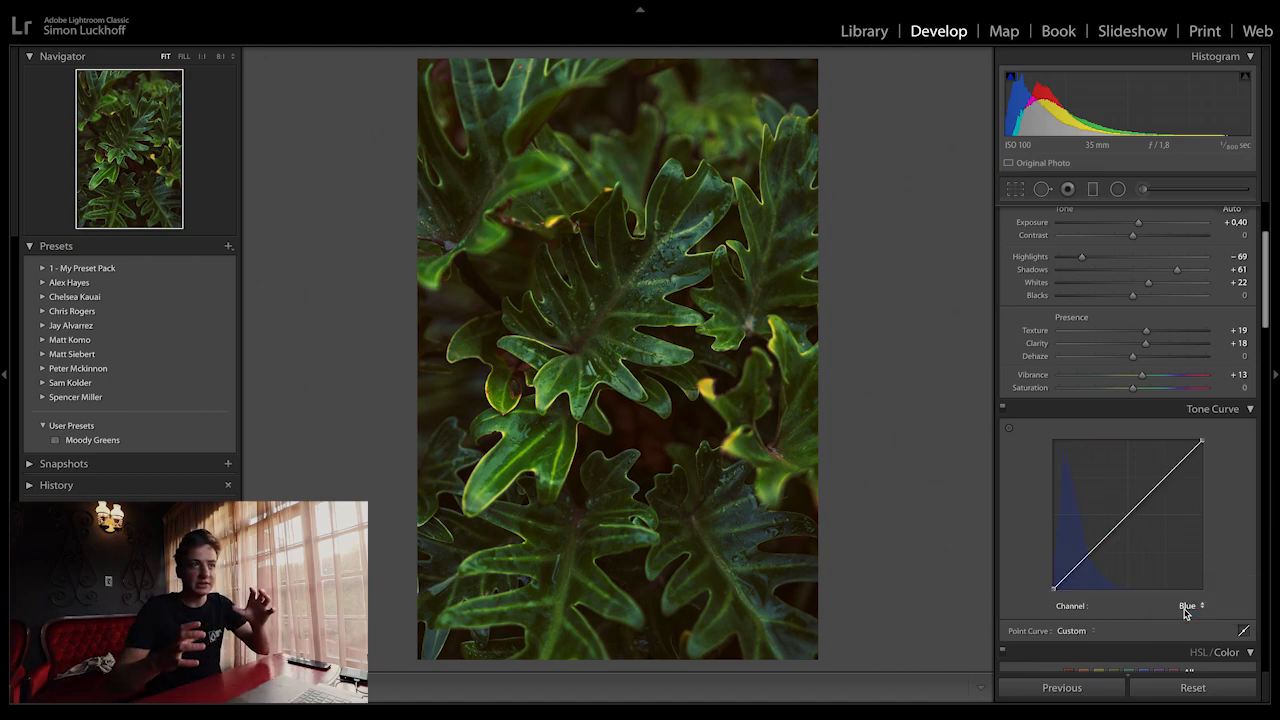
click(1129, 514)
drag(1166, 477, 1166, 465)
drag(1091, 553, 1091, 557)
drag(1053, 589, 1127, 518)
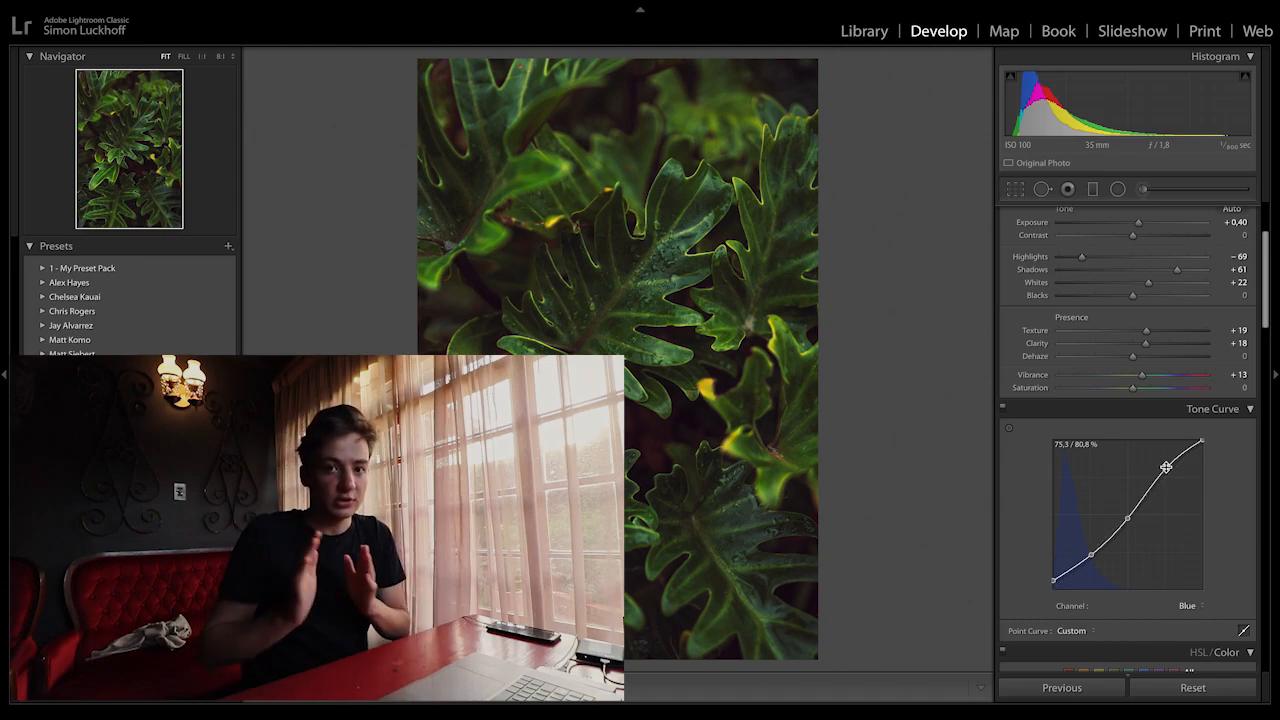
click(1002, 410)
click(1002, 410)
click(1002, 410)
click(1002, 410)
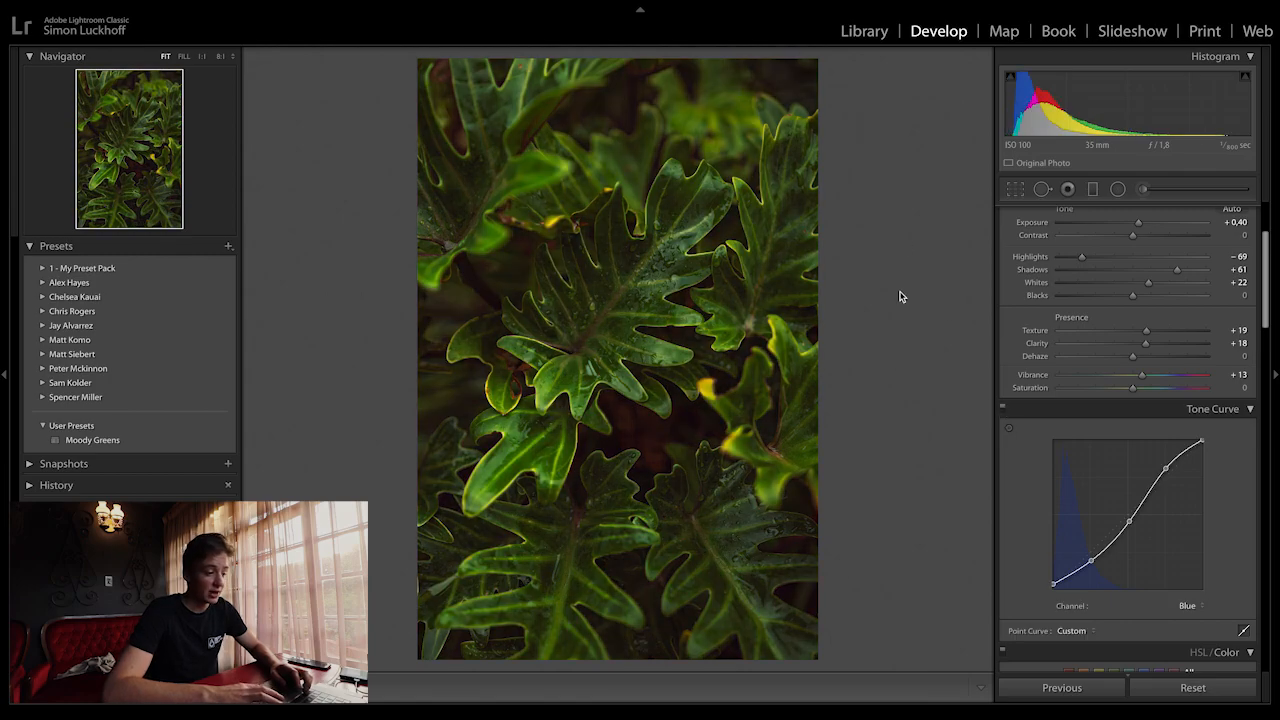
Set the green color's hue to +33, saturation to −58 and luminance to −30, and raise the exposure to compensate
scroll(1072, 496, down, 2)
scroll(1072, 496, down, 5)
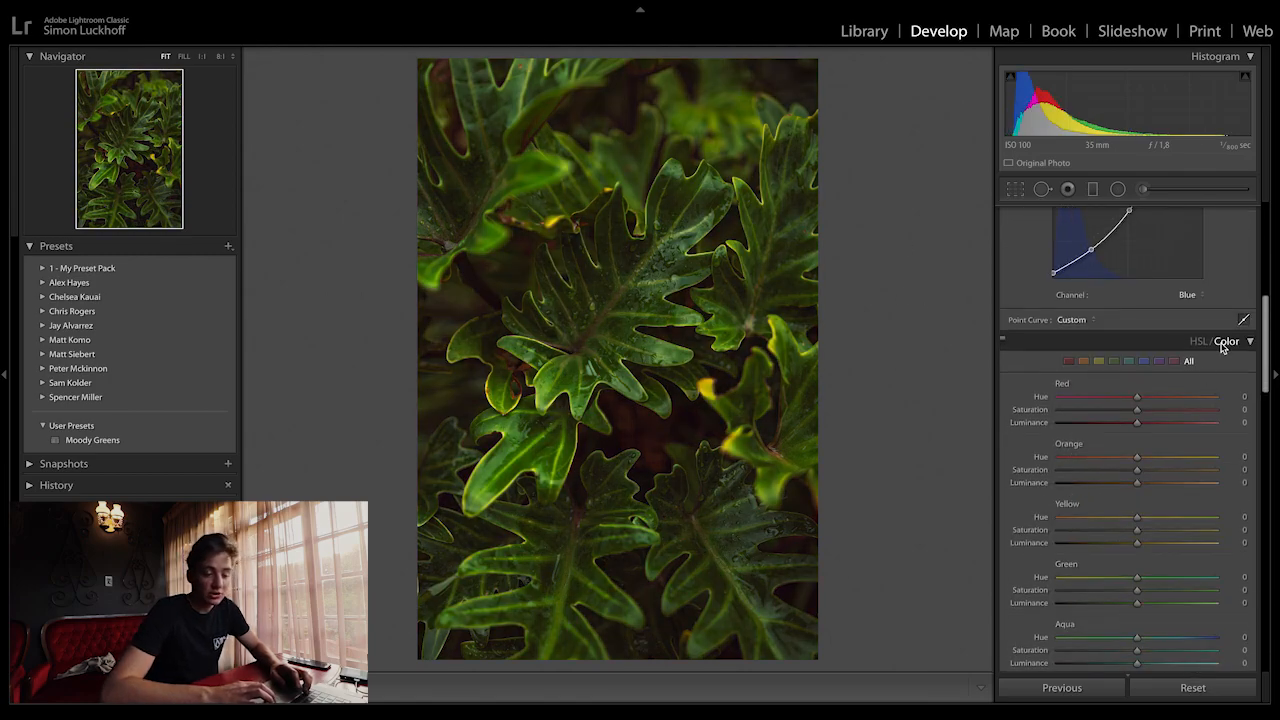
scroll(1134, 577, down, 1)
drag(1139, 516, 1162, 516)
drag(1137, 526, 1090, 527)
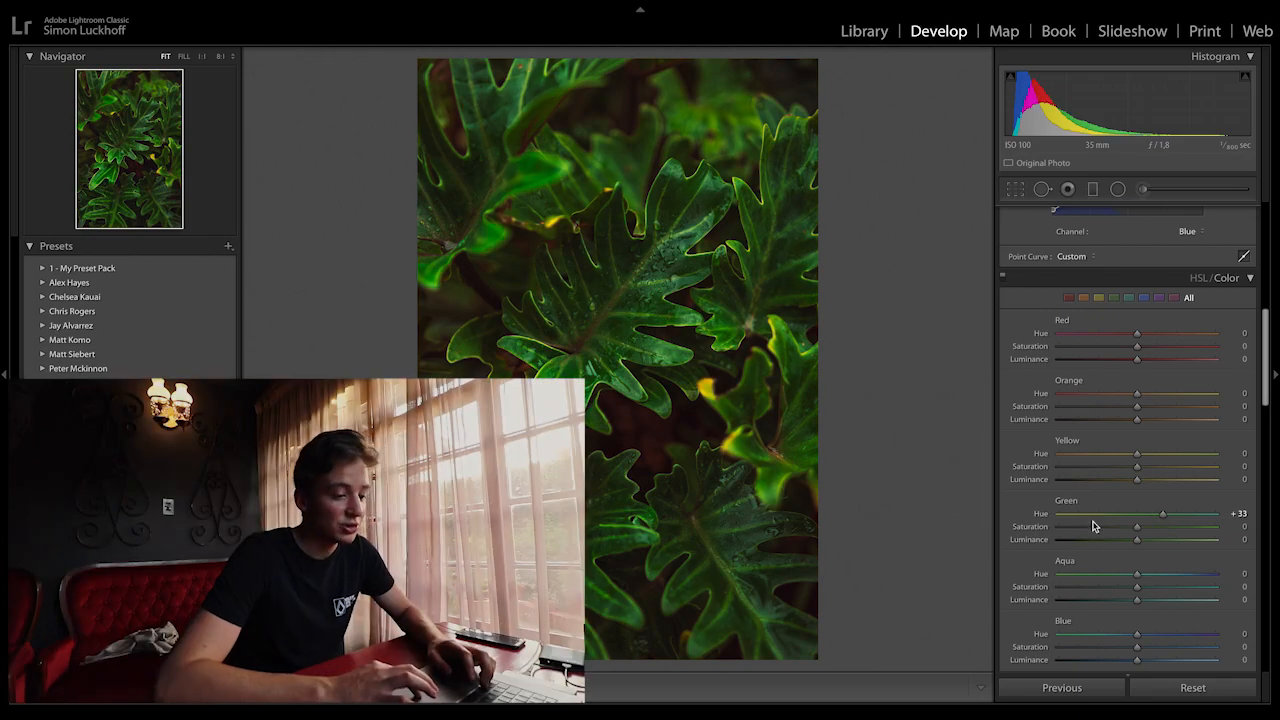
drag(1086, 541, 1111, 539)
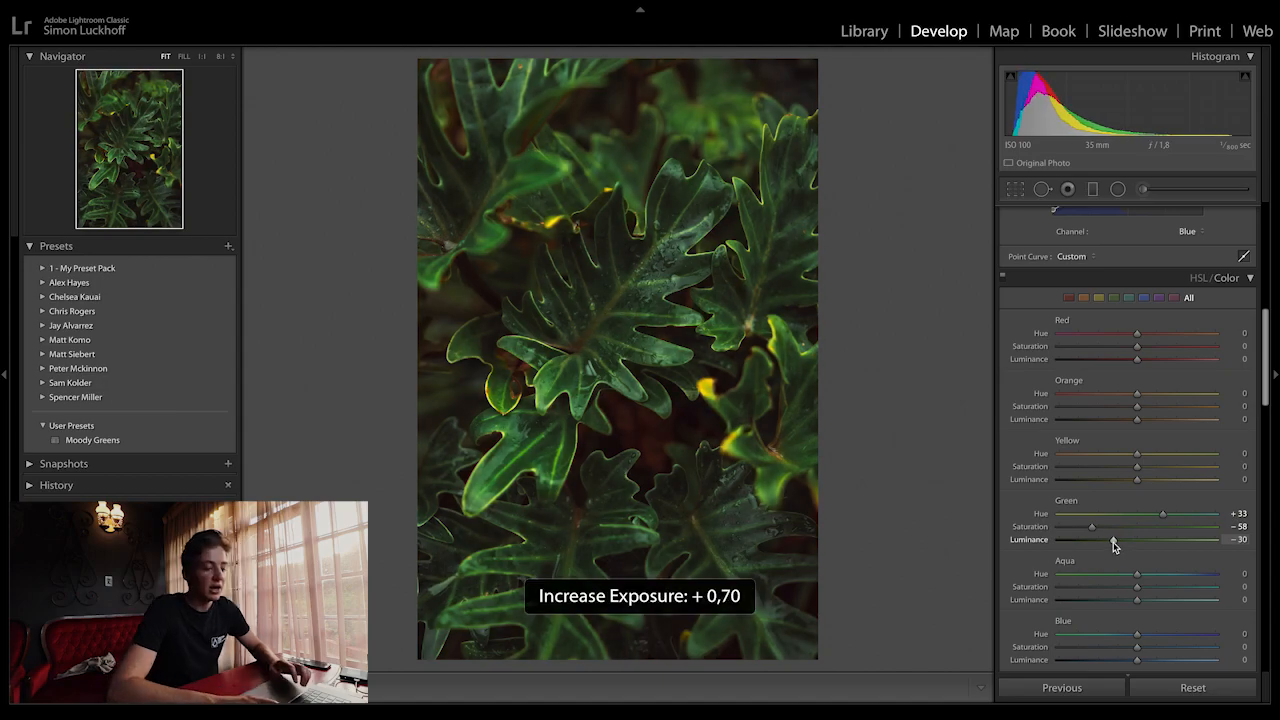
key(equal)
key(equal)
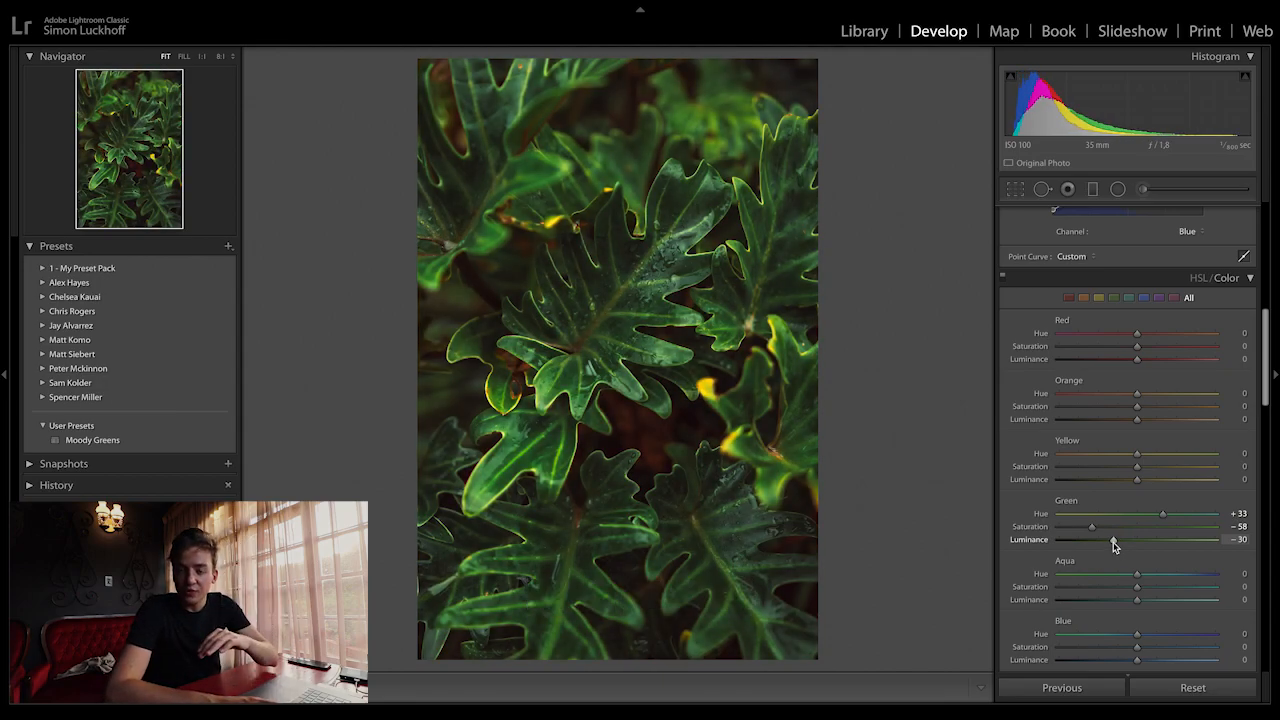
Set yellow to hue +34, saturation −44 and luminance −21, and orange to hue −11, saturation −49 and luminance −30
drag(1136, 455, 1137, 458)
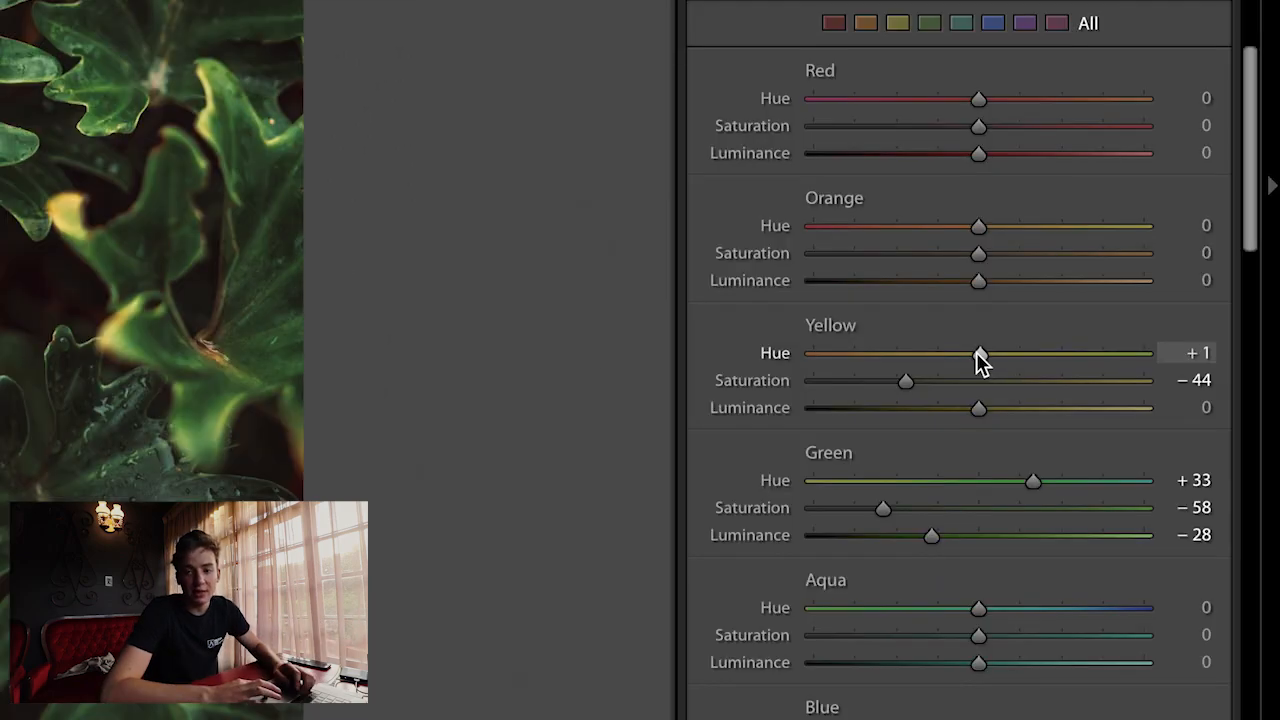
drag(986, 358, 1014, 360)
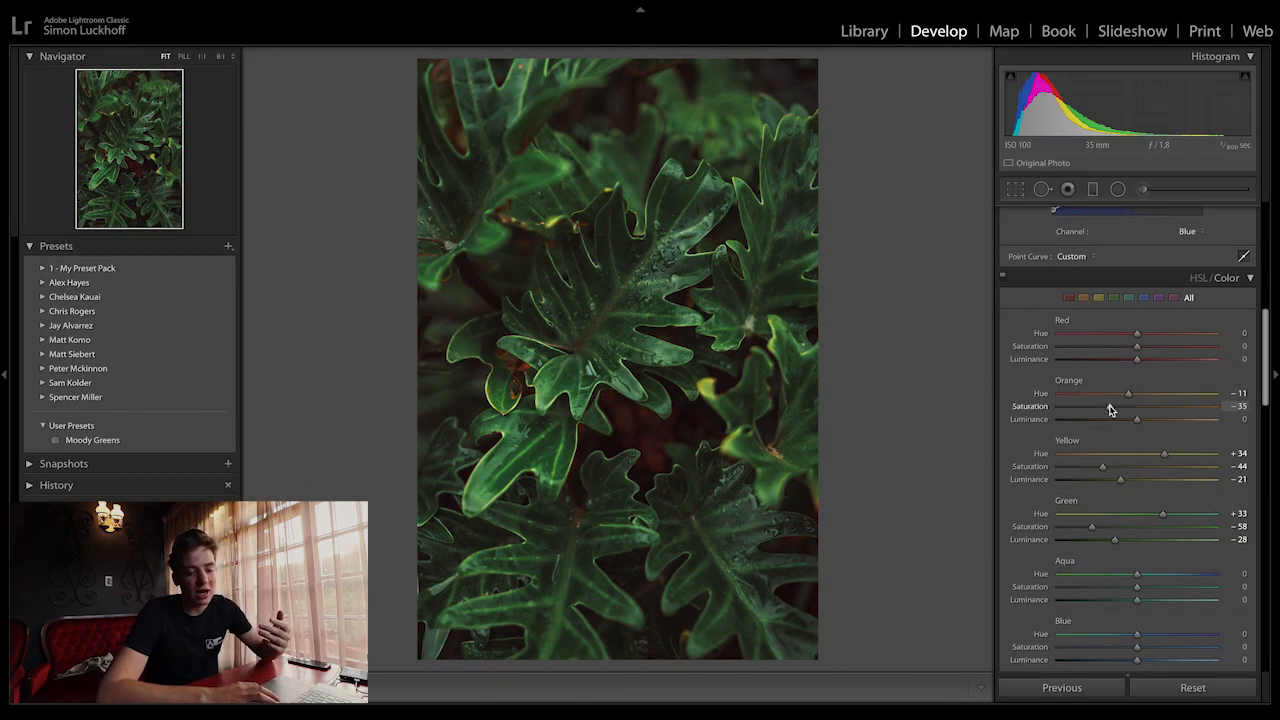
drag(1107, 410, 1098, 407)
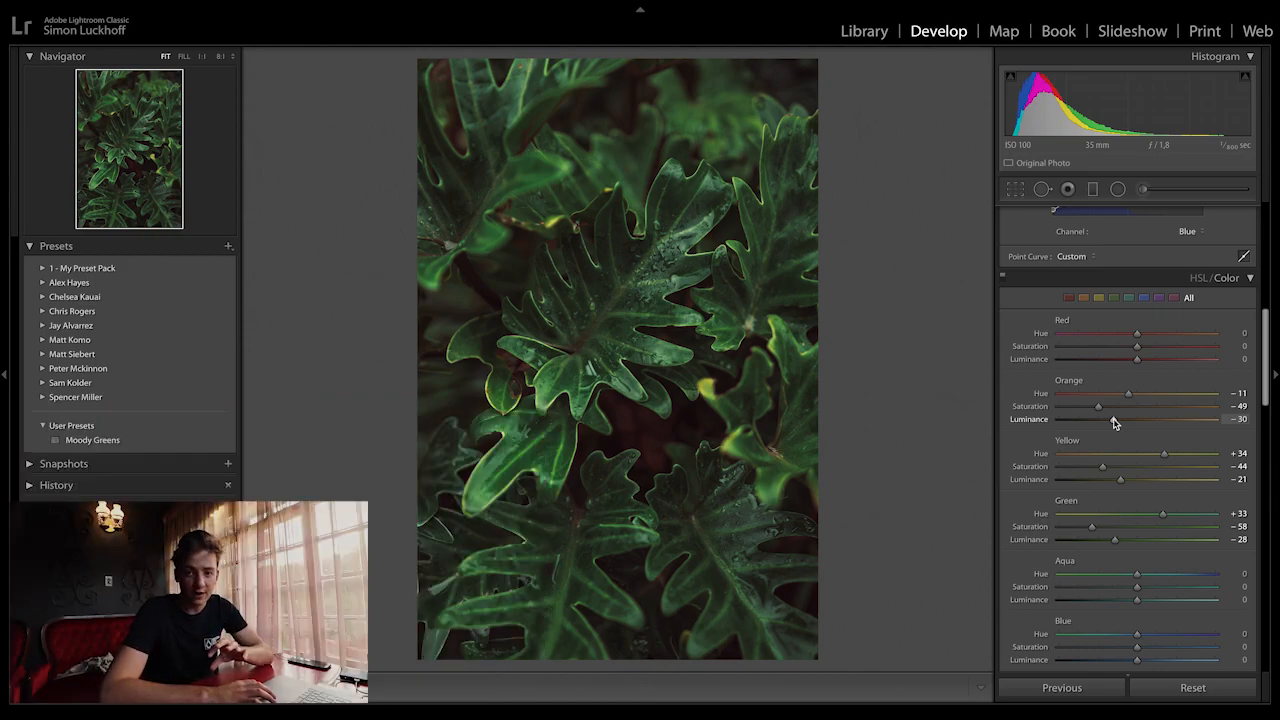
Split-tone the highlights with hue 152 and saturation 15, and set the balance to +24
scroll(1115, 423, down, 6)
click(1143, 396)
drag(1146, 400, 1160, 433)
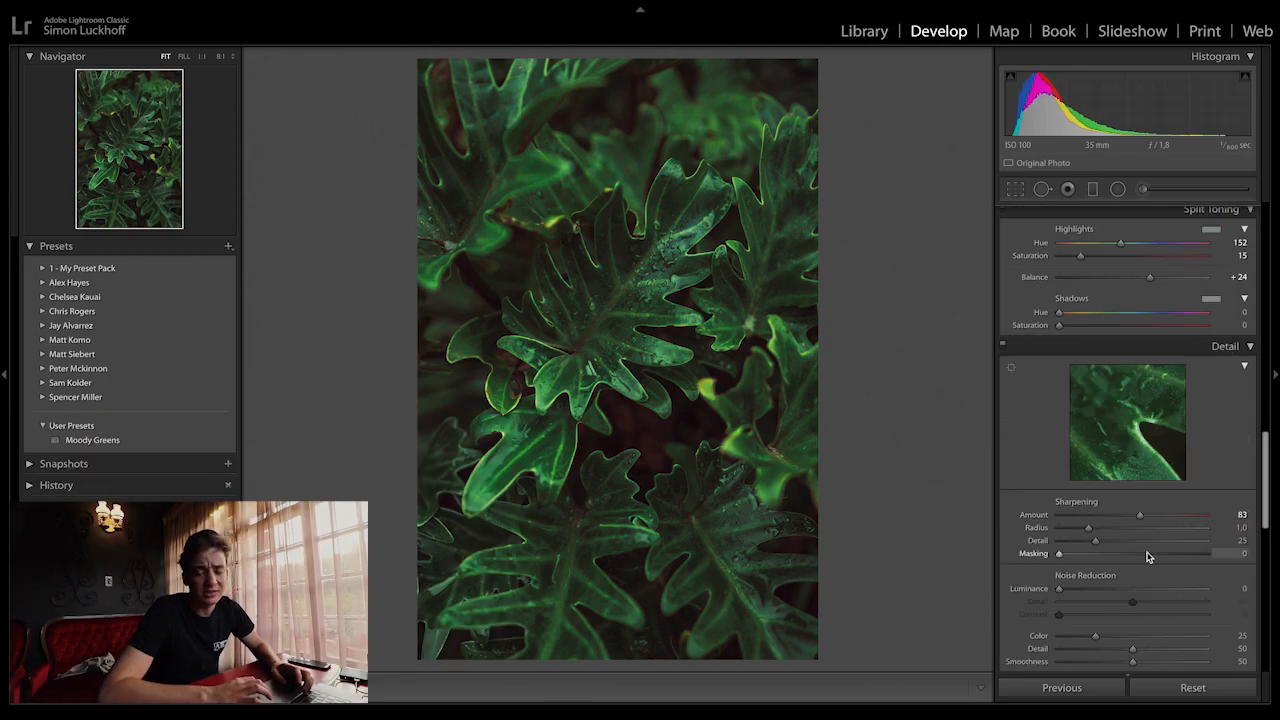
Set the sharpening amount to 64 and its masking to 62
click(1121, 516)
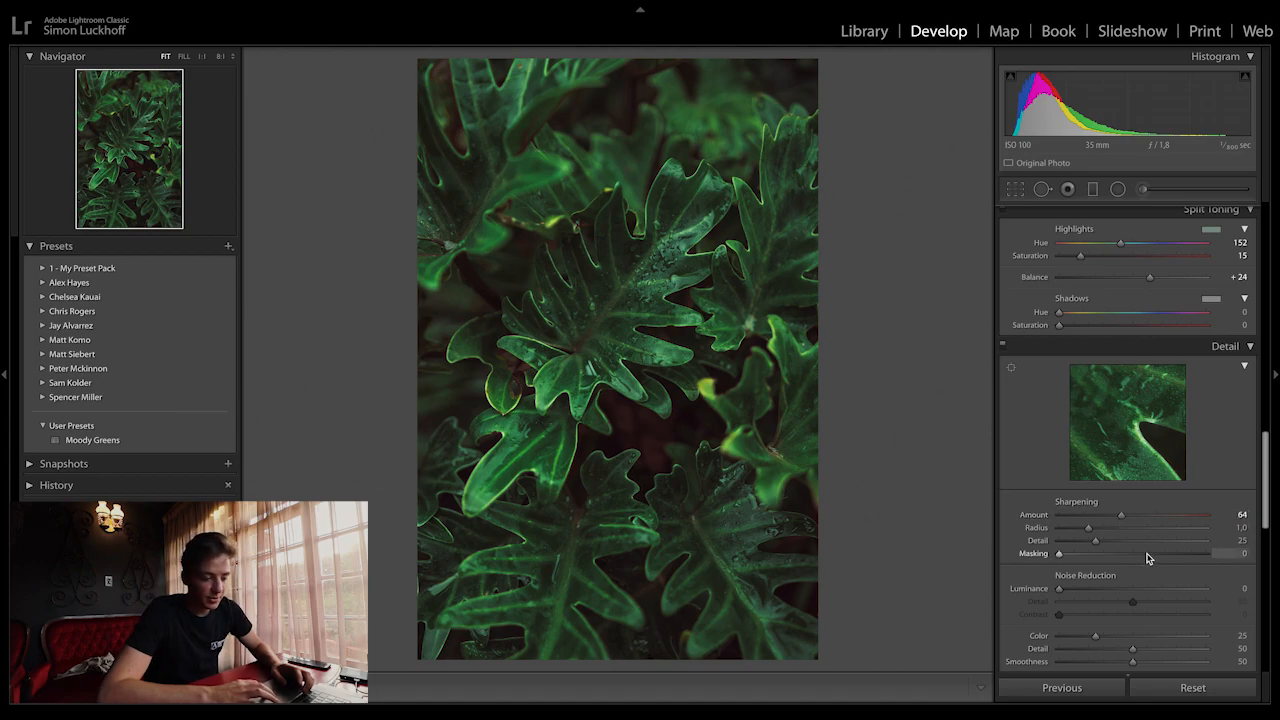
drag(1147, 557, 1151, 557)
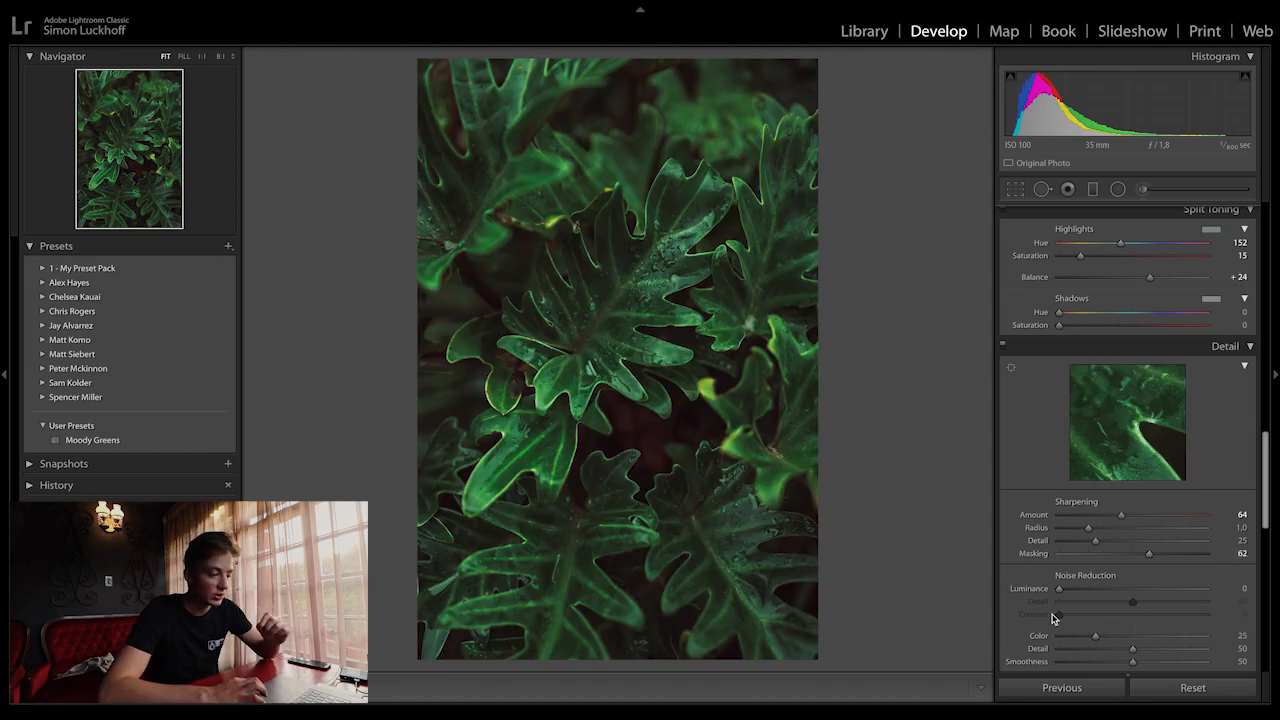
Add a post-crop vignette with amount −9 and feather 69
scroll(1052, 619, down, 2)
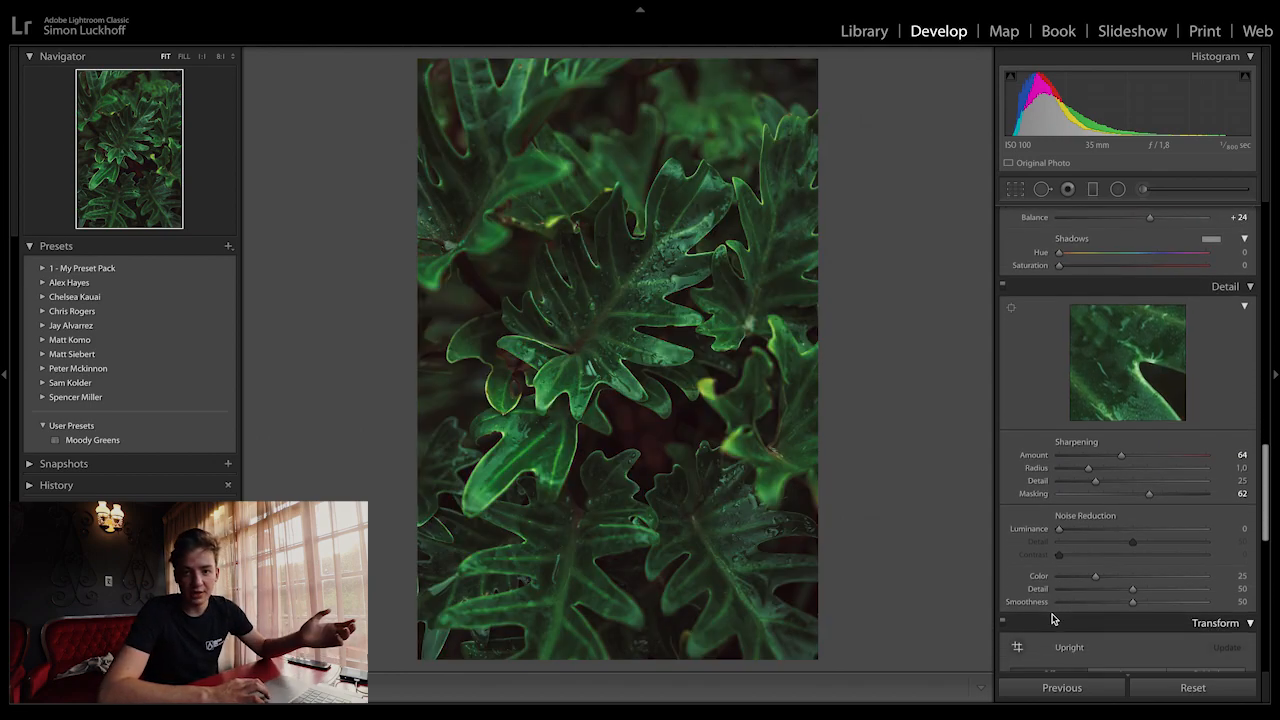
scroll(1052, 619, down, 7)
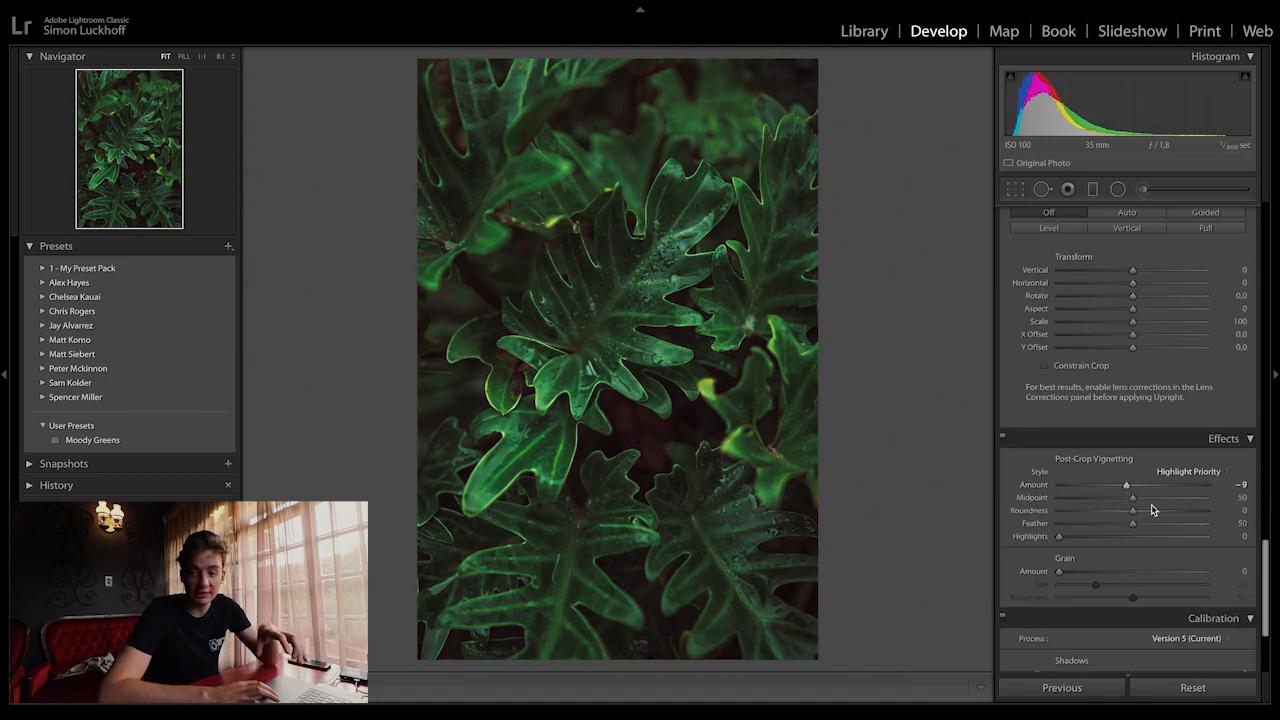
click(1158, 527)
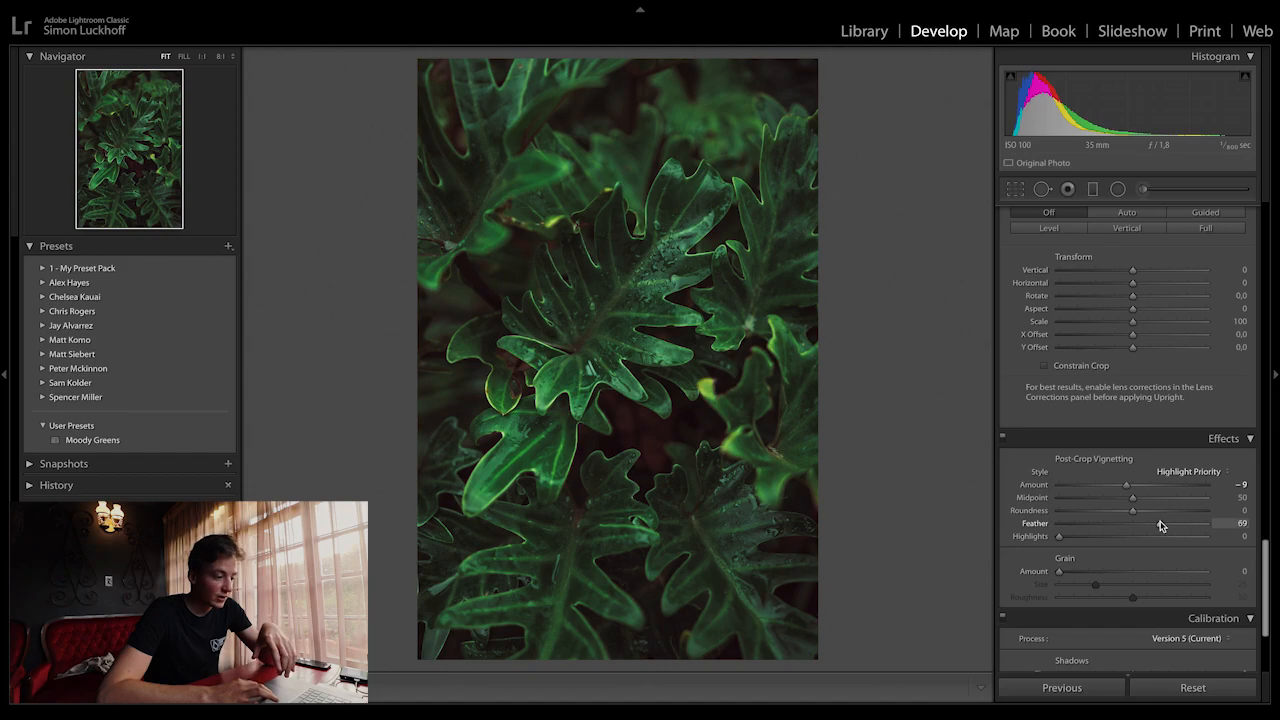
Refine the post-crop vignette to amount −11 and feather 67
drag(1127, 484, 1128, 487)
scroll(1063, 570, down, 1)
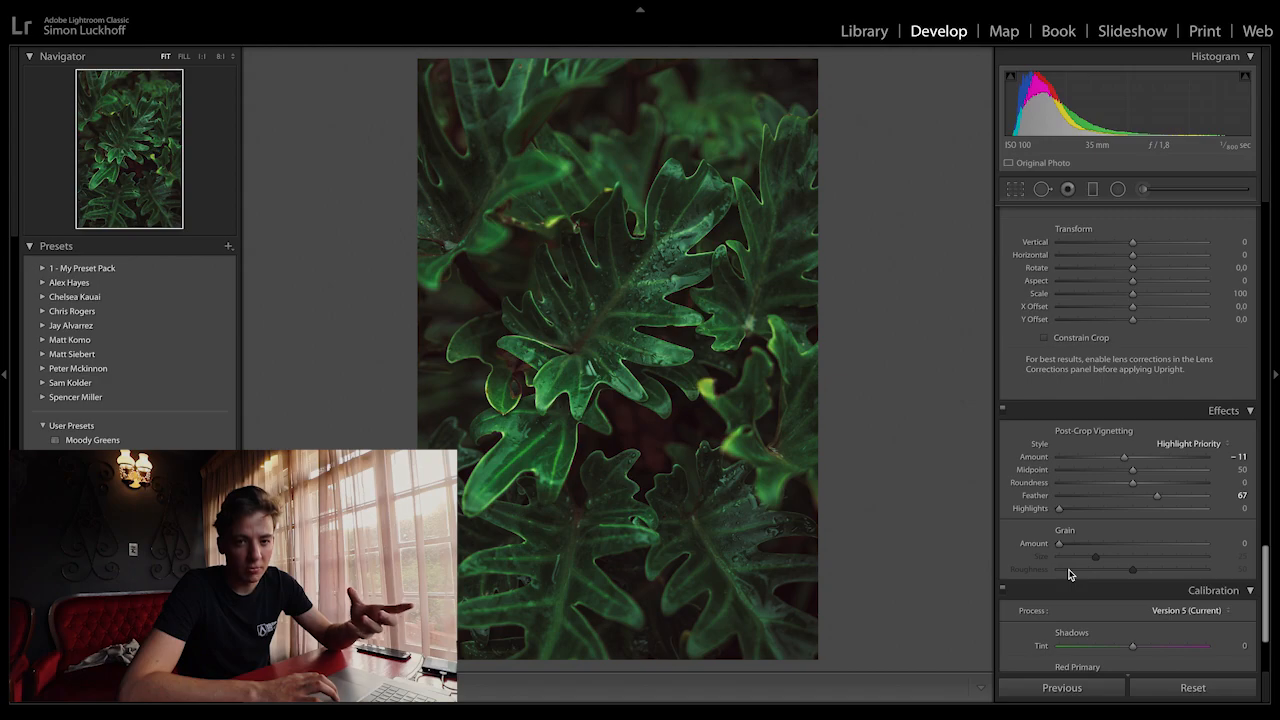
Calibrate the colors with shadows tint −40, red primary hue +43 and green primary hue +38
scroll(1068, 574, down, 1)
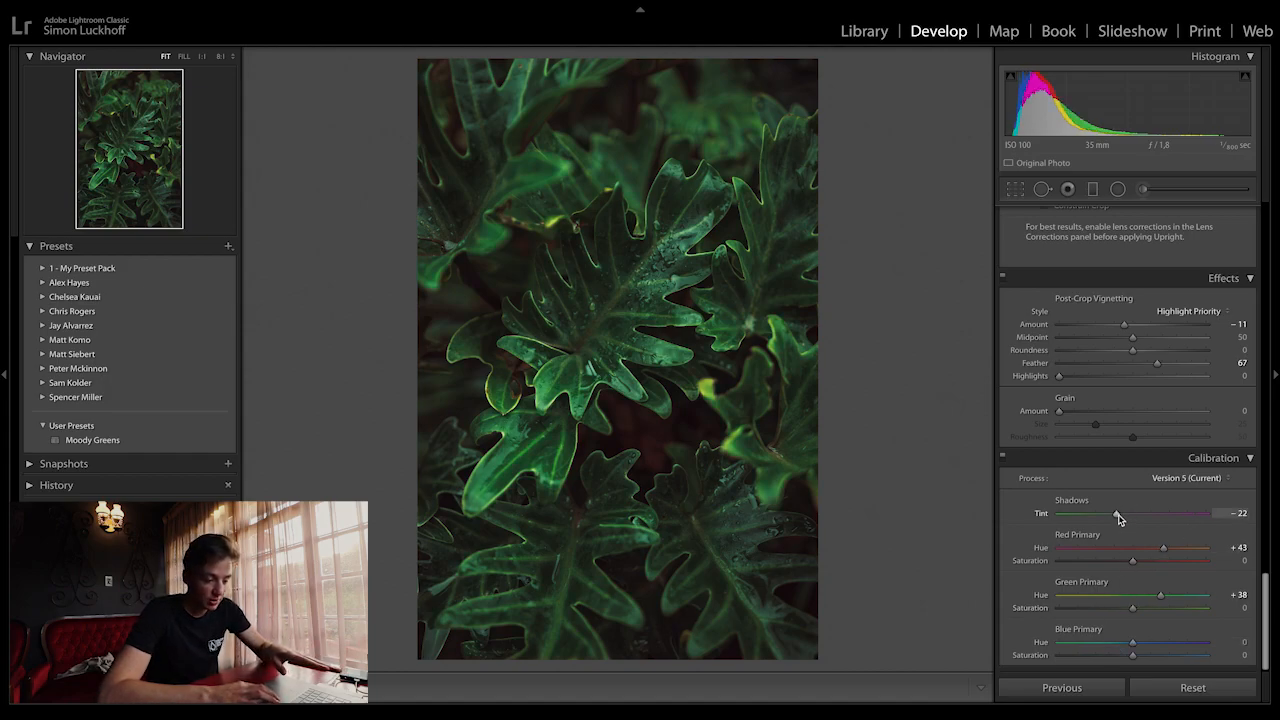
drag(1127, 519, 1107, 521)
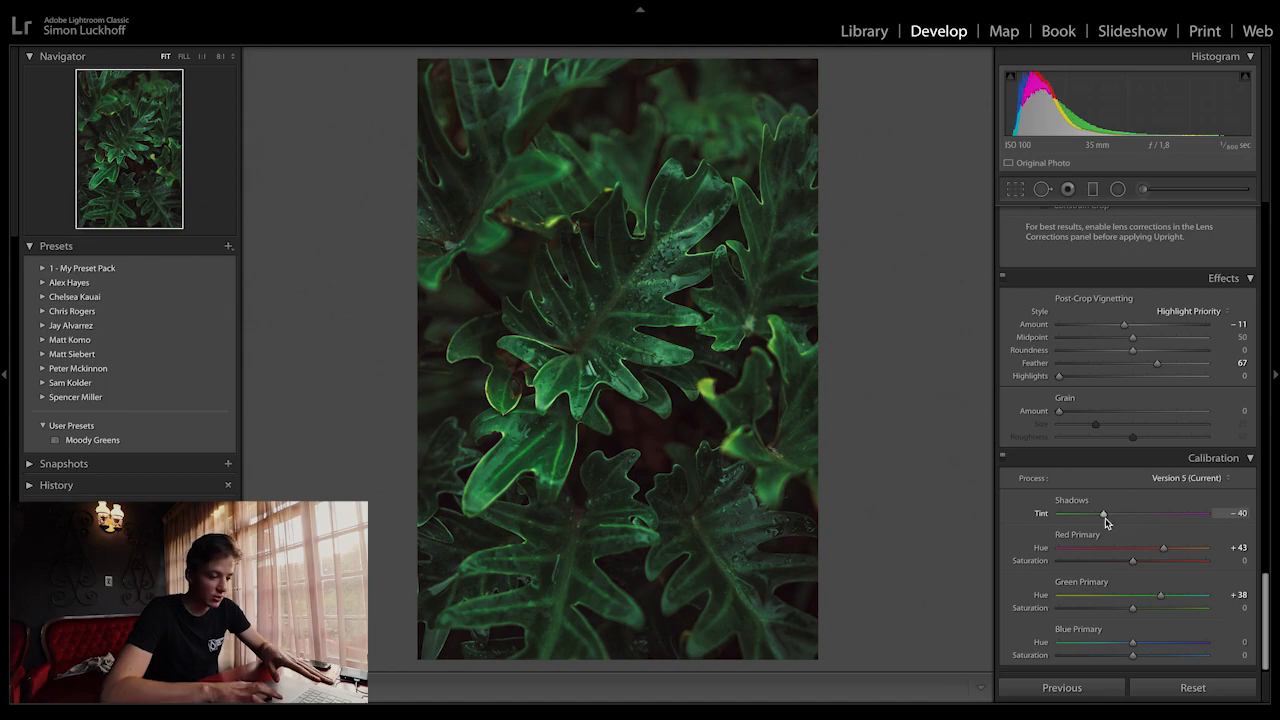
Raise the exposure of the leaf photo to +1,40
scroll(1111, 449, up, 20)
drag(1148, 372, 1153, 372)
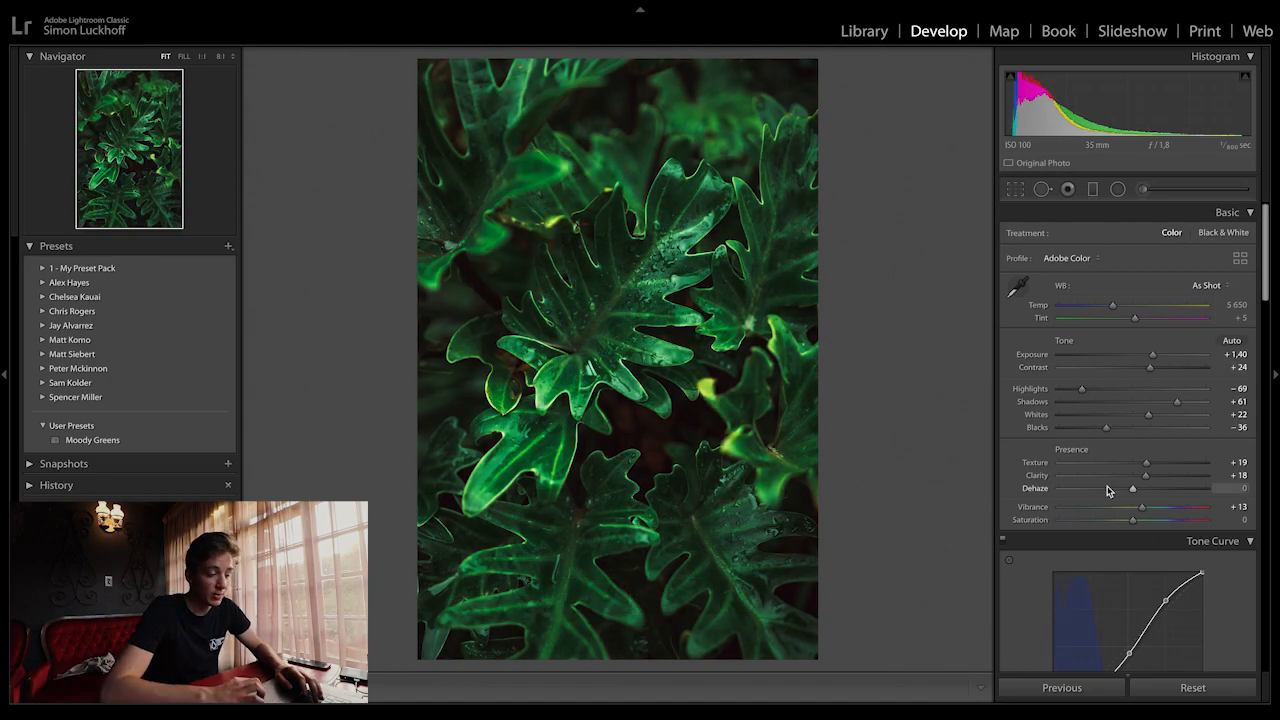
Shape the RGB point curve into an S with a lifted black point and compare the photo with and without the tone curve
scroll(1107, 491, down, 1)
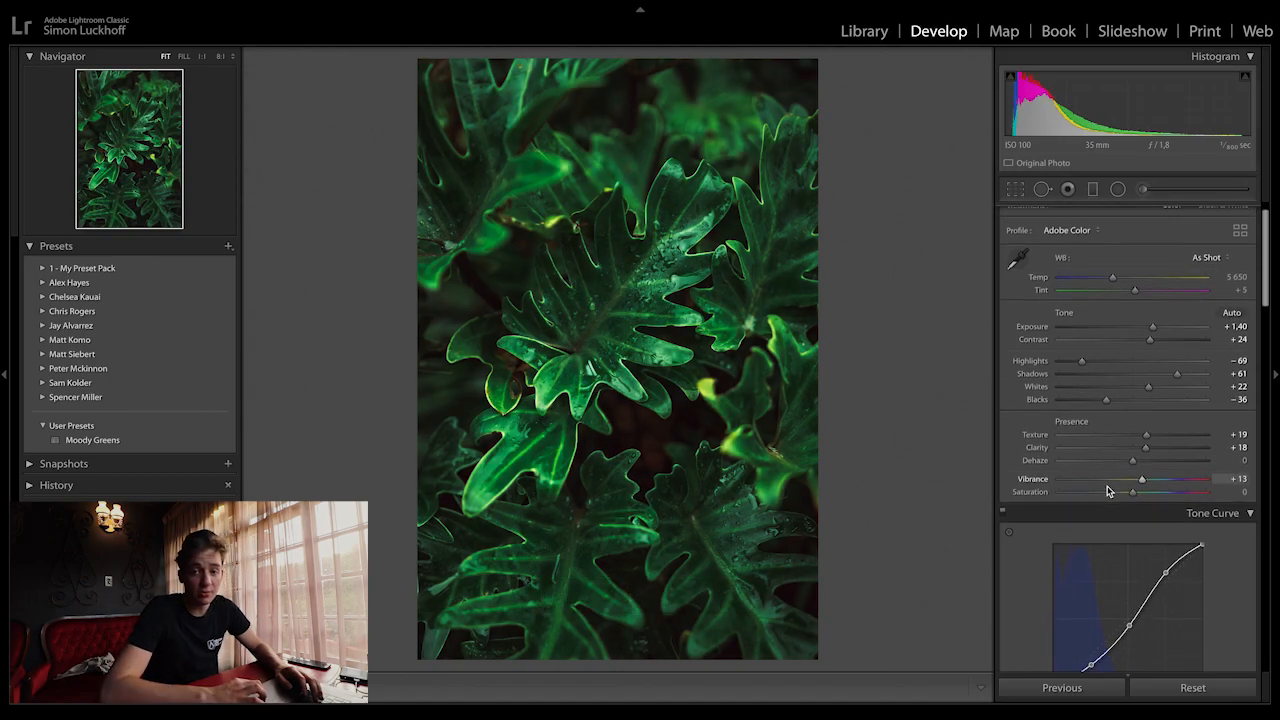
scroll(1080, 535, down, 3)
click(1197, 625)
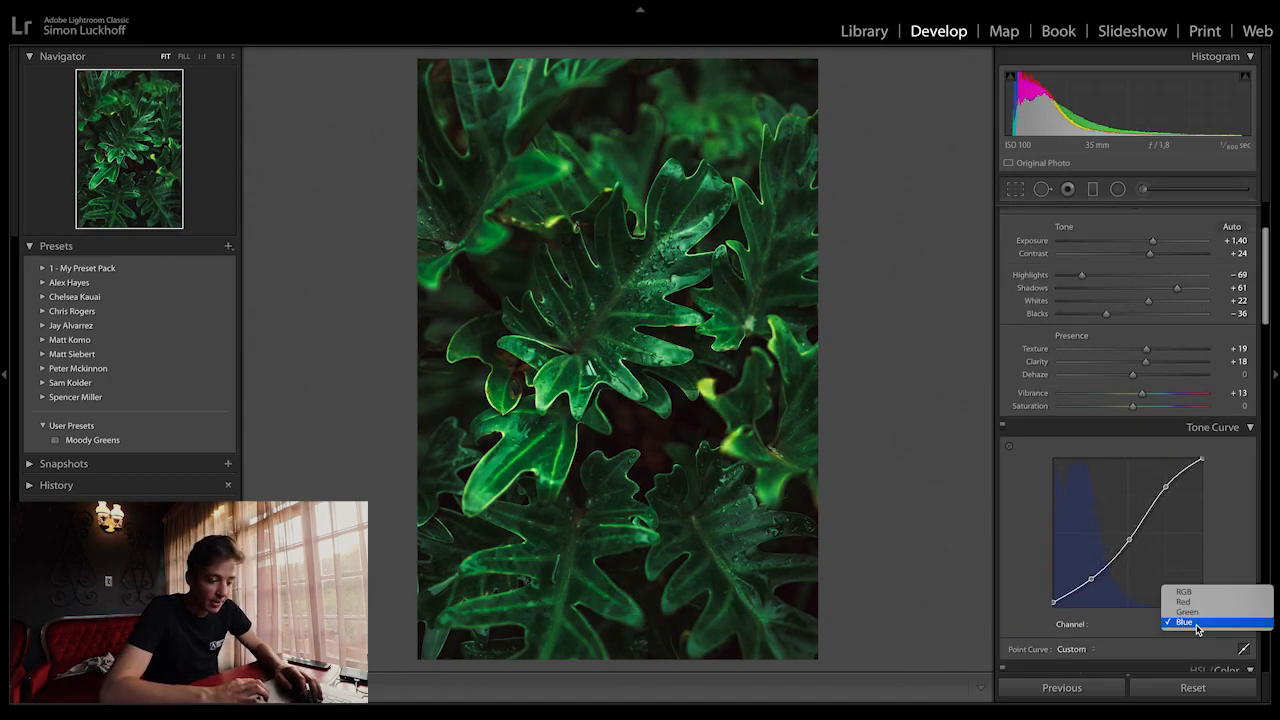
click(1183, 592)
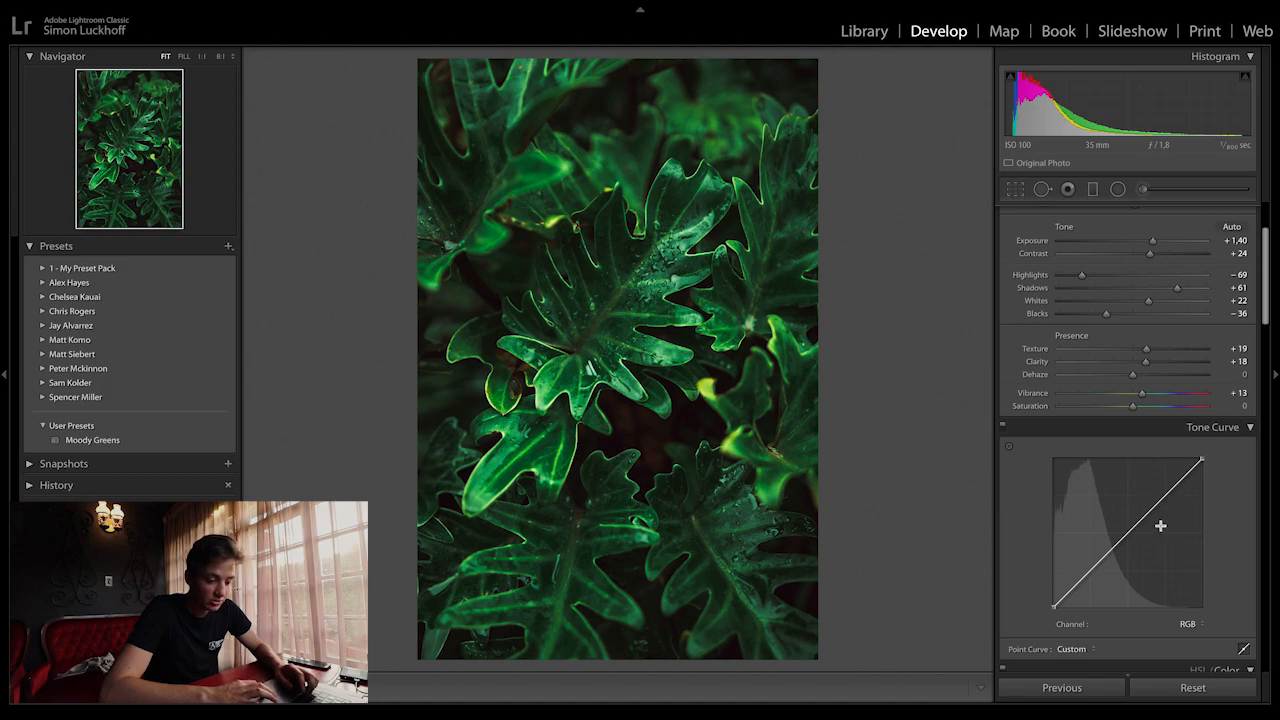
alt+click(1125, 536)
alt+click(1084, 577)
alt+click(1166, 497)
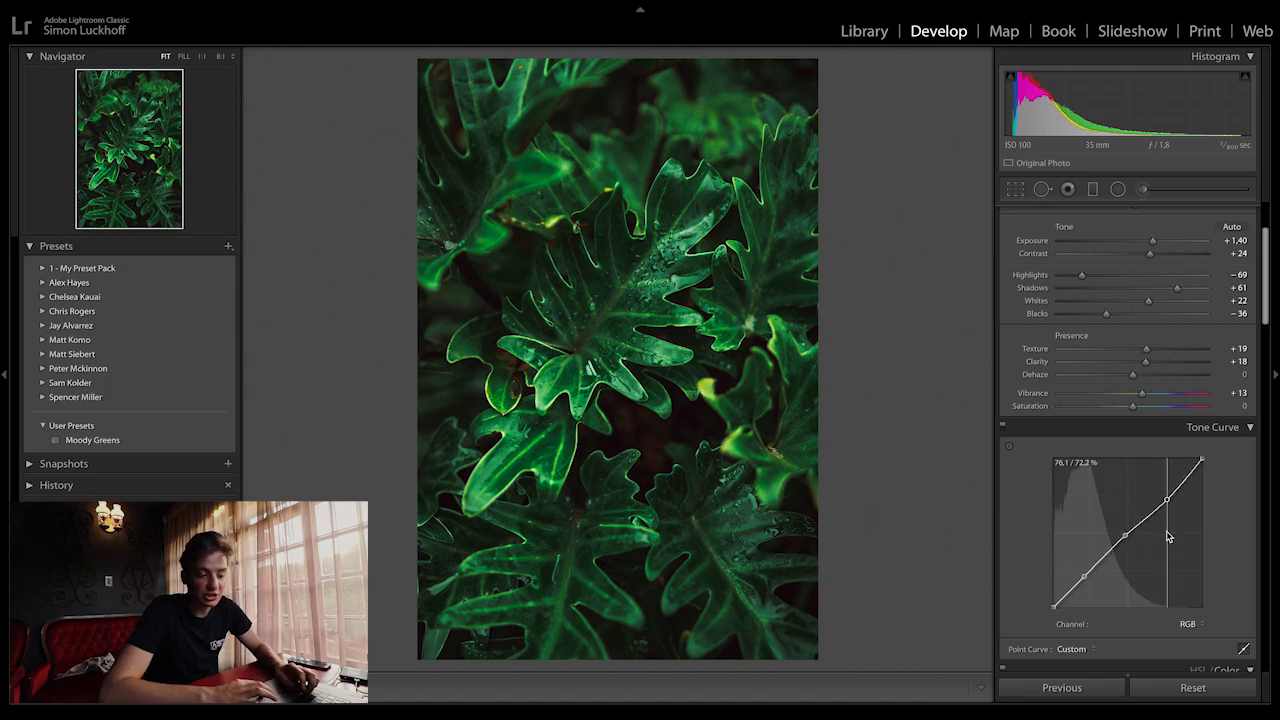
mouse_move(1166, 500)
mouse_down()
mouse_move(1163, 429)
mouse_move(1165, 483)
mouse_up()
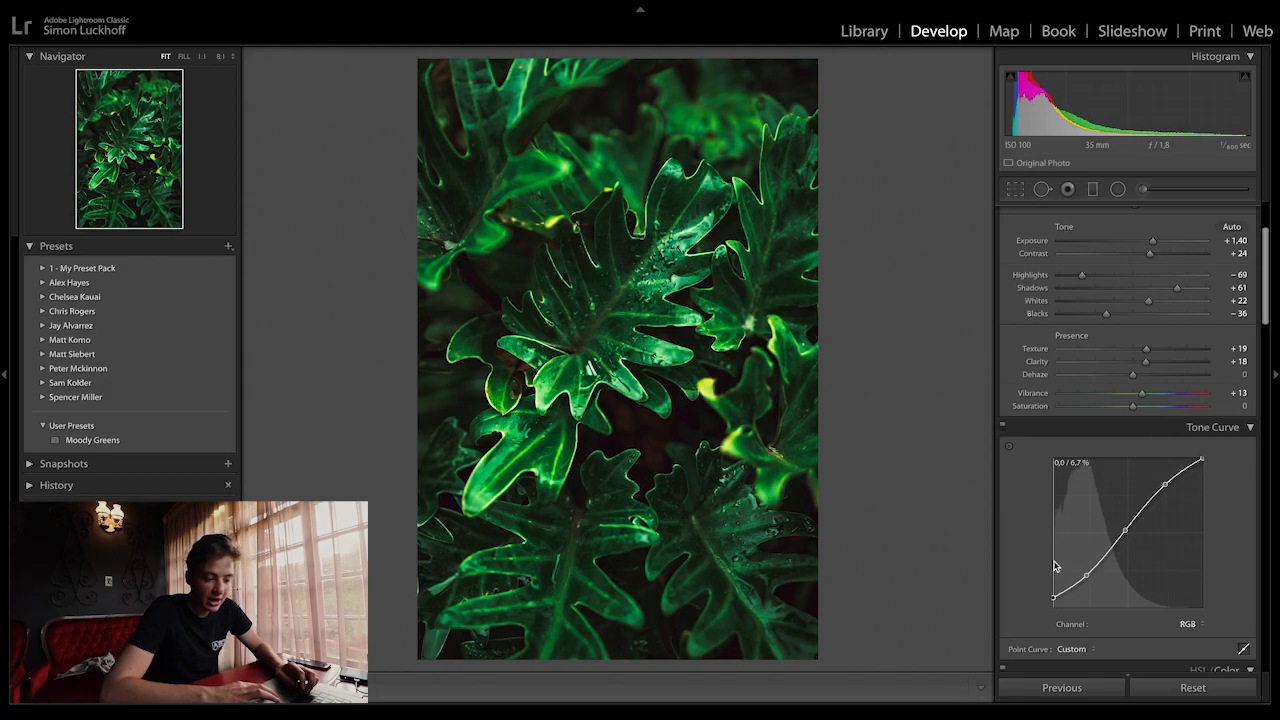
drag(1053, 562, 1003, 527)
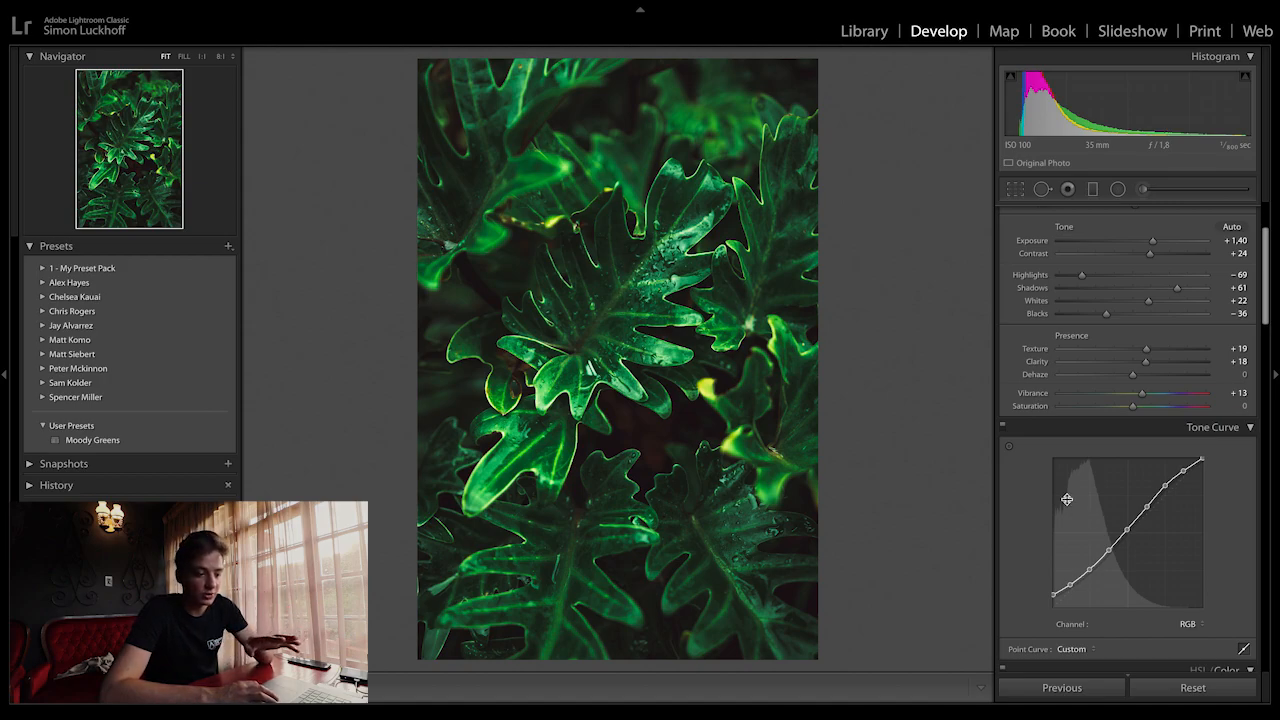
click(1005, 428)
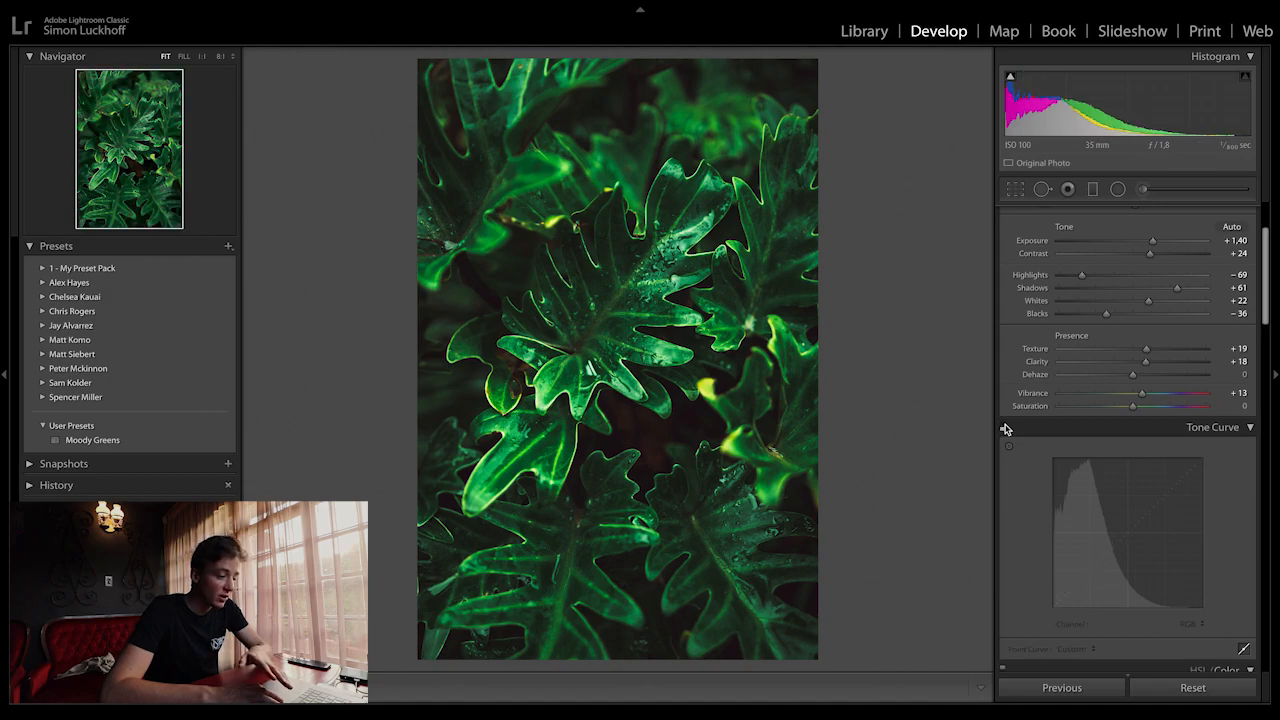
click(1005, 428)
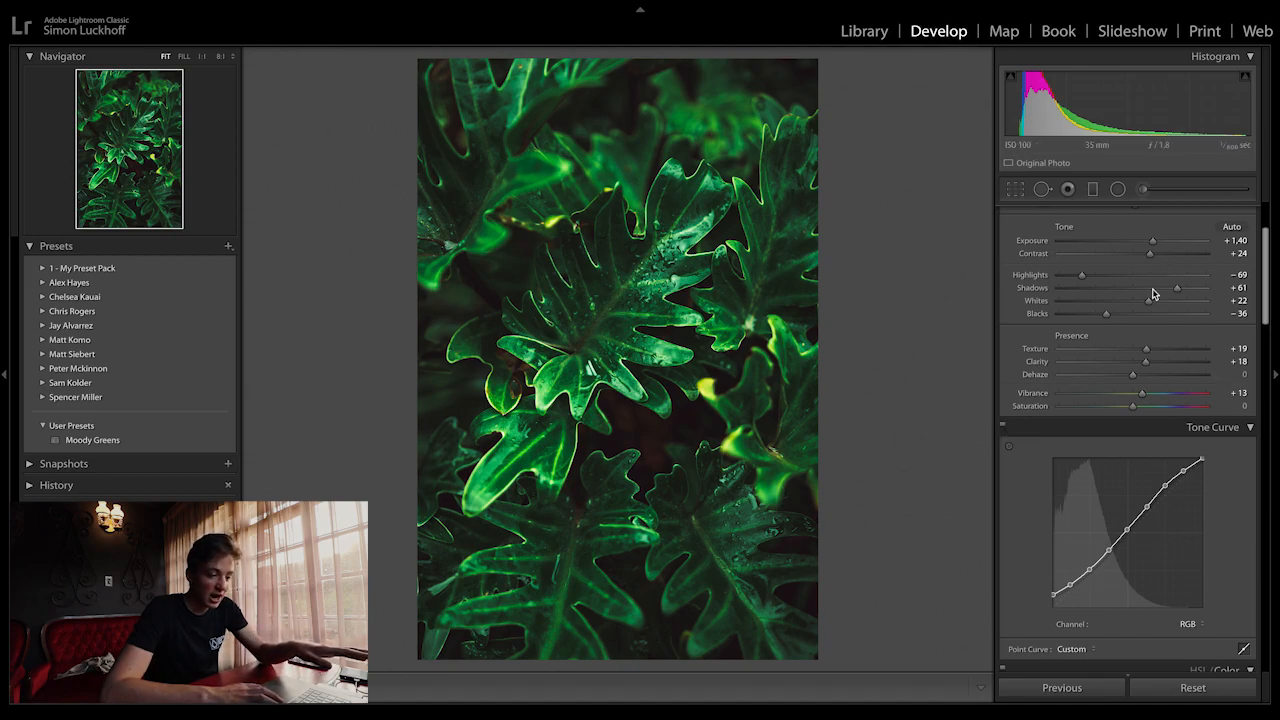
Set the whites to +14 and the blacks to −43, and compare the edit with the original photo
drag(1140, 303, 1101, 323)
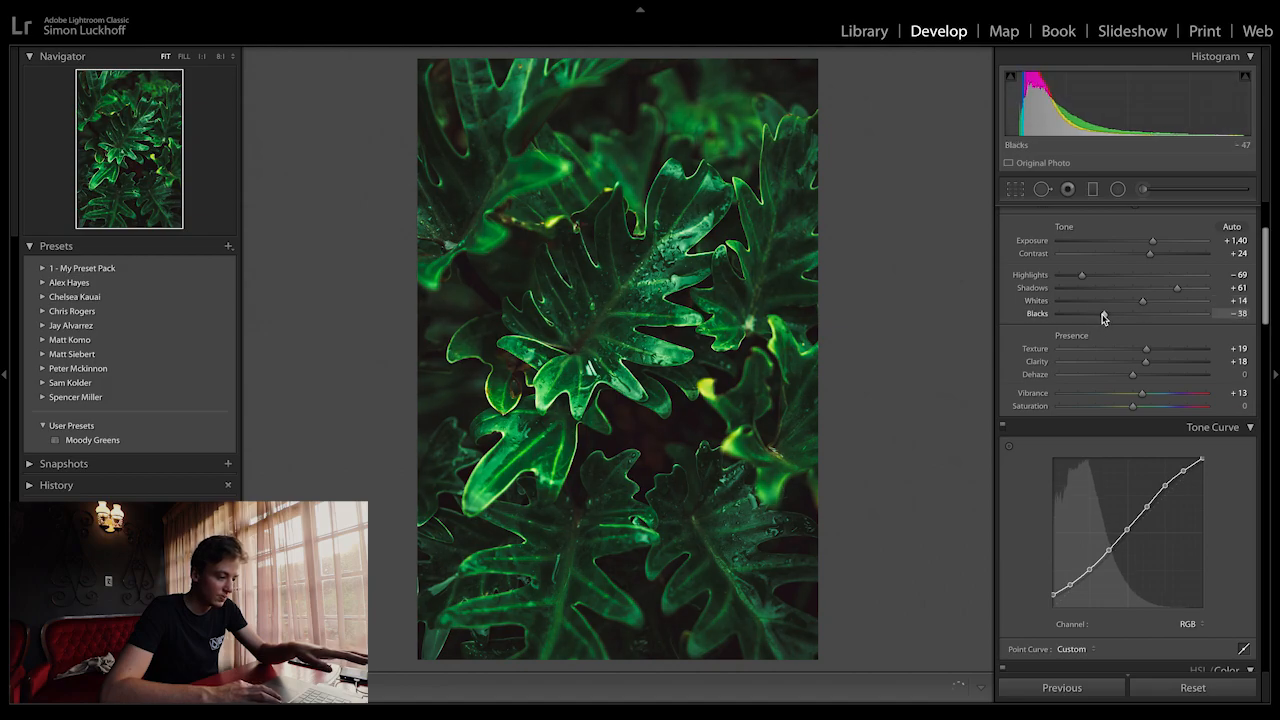
key(backslash)
key(backslash)
key(backslash)
key(backslash)
key(backslash)
key(backslash)
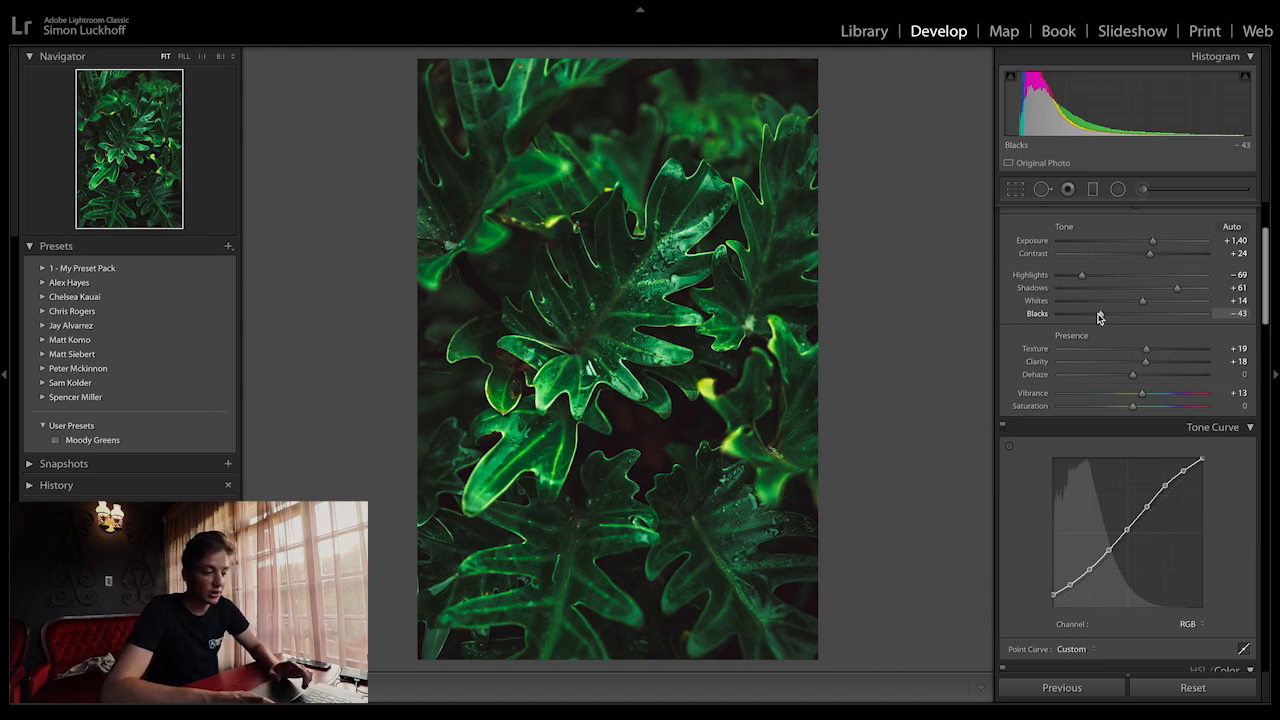
Copy the leaf photo's develop settings and paste them onto the photo of the green shrub with small orange flowers
key(super+shift+c)
key(Return)
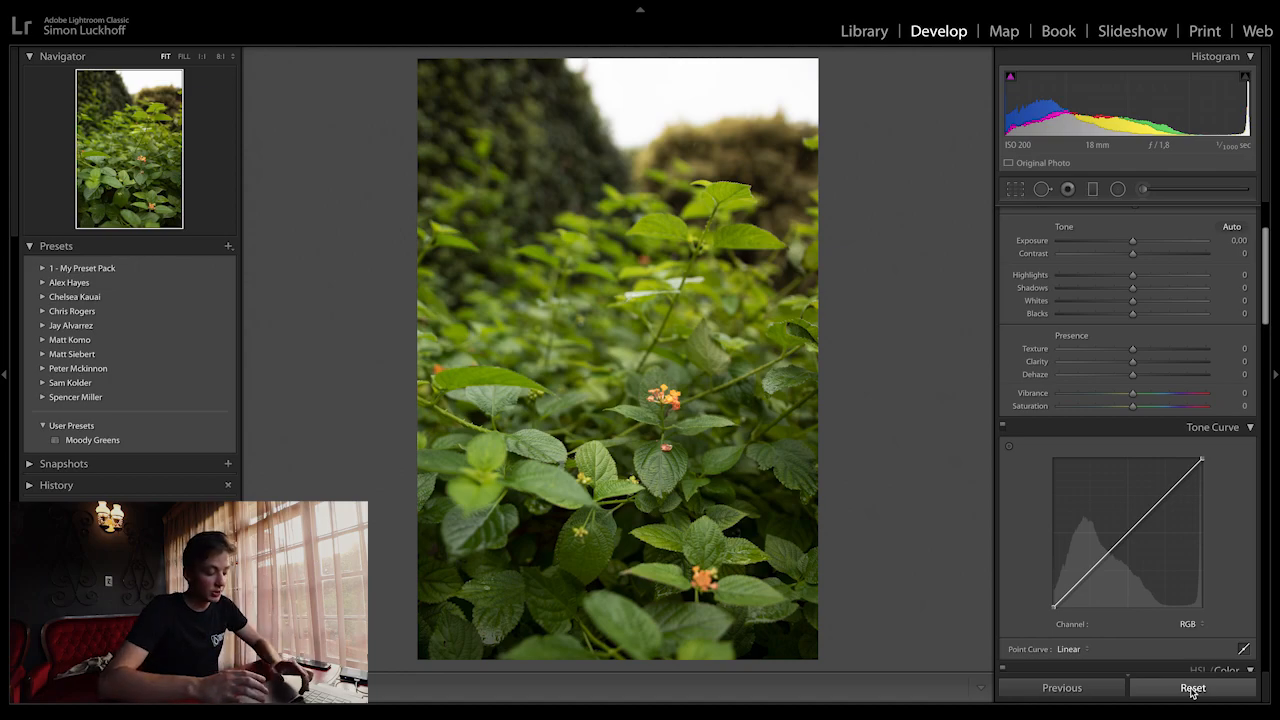
key(super+shift+v)
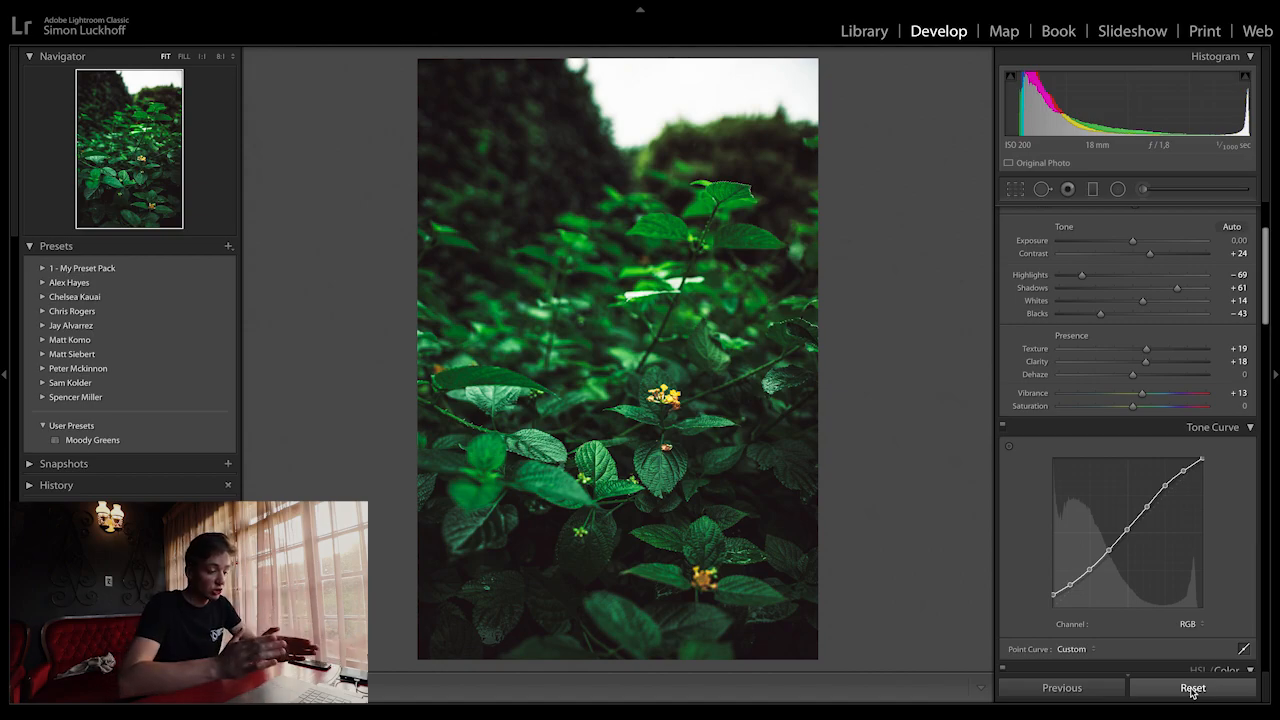
Adapt the shrub photo with exposure +0,50, highlights −77, shadows +79, whites −39 and blacks −52
key(equal)
key(equal)
key(equal)
key(equal)
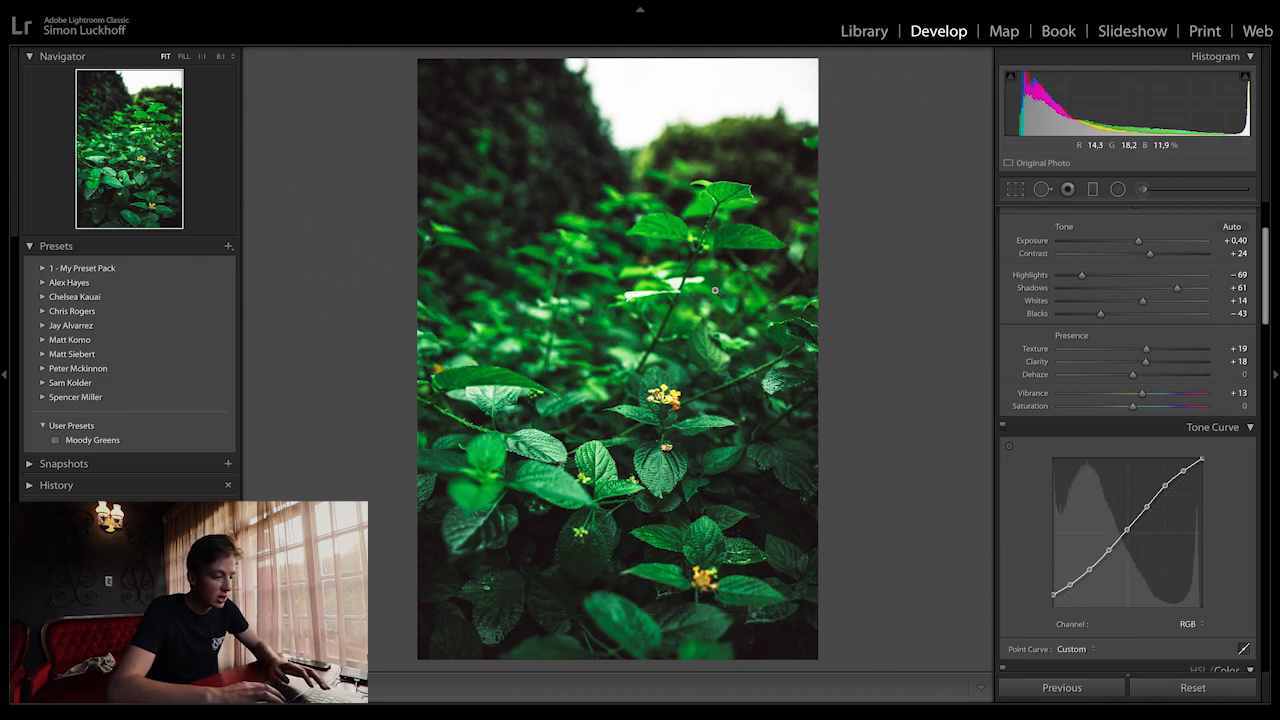
drag(1118, 306, 1105, 306)
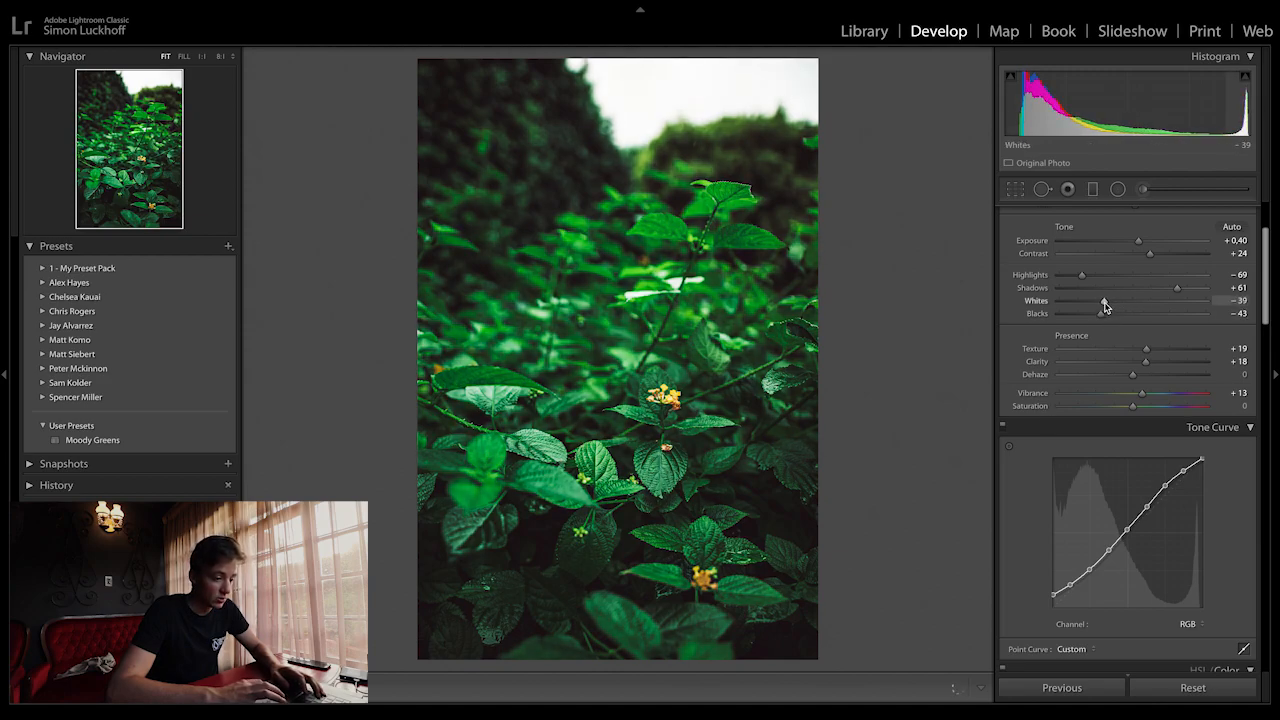
drag(1177, 288, 1190, 288)
drag(1070, 280, 1076, 281)
key(equal)
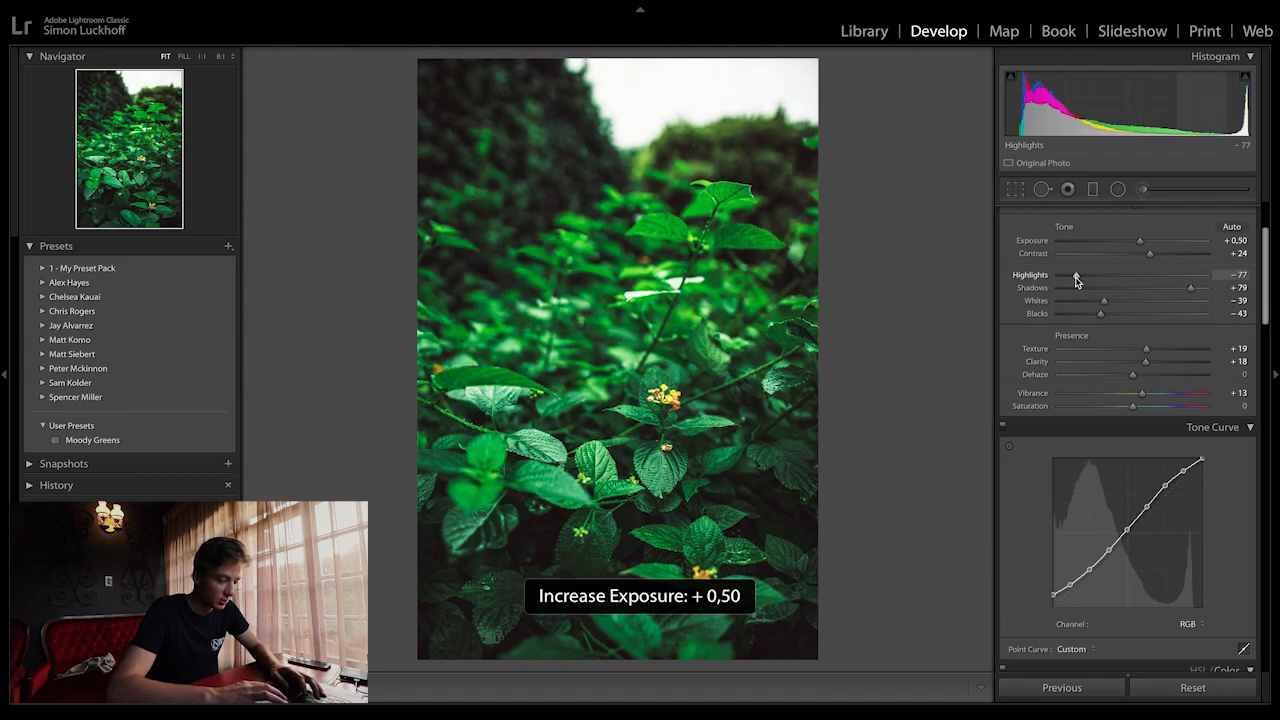
drag(1091, 320, 1095, 320)
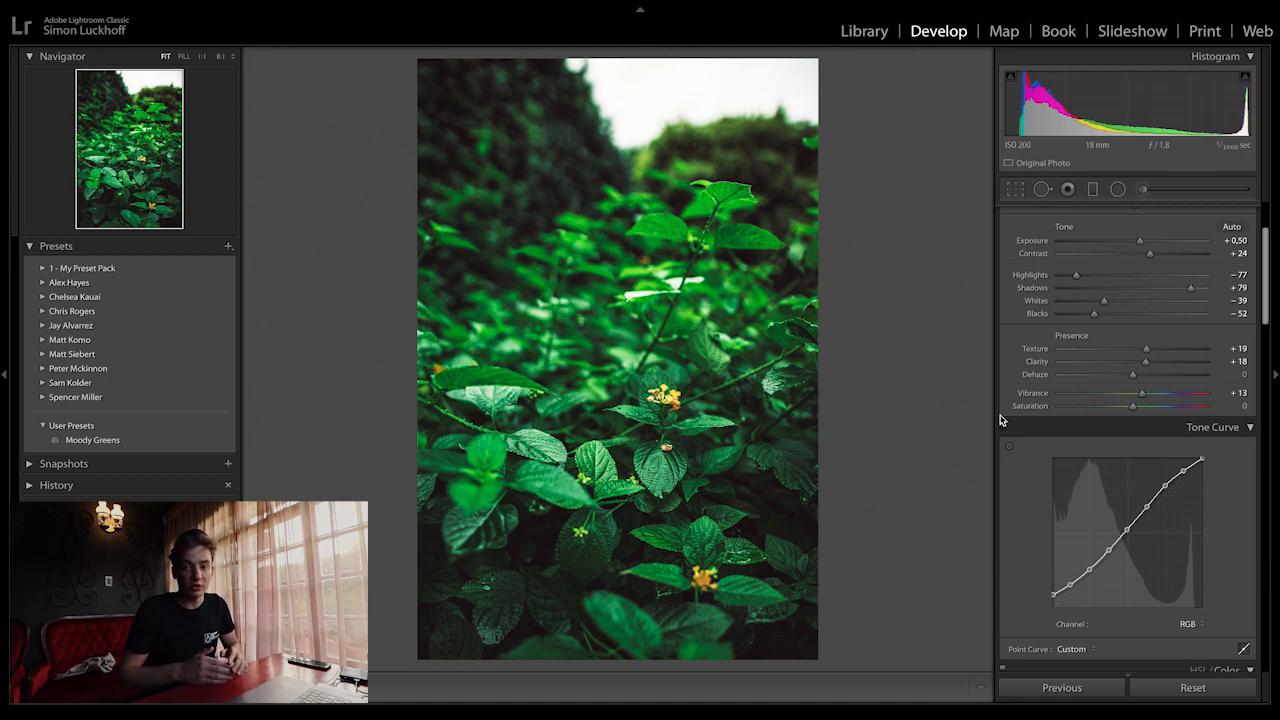
Move on to the dark ivy leaf photo and paste the copied develop settings onto it
key(Right)
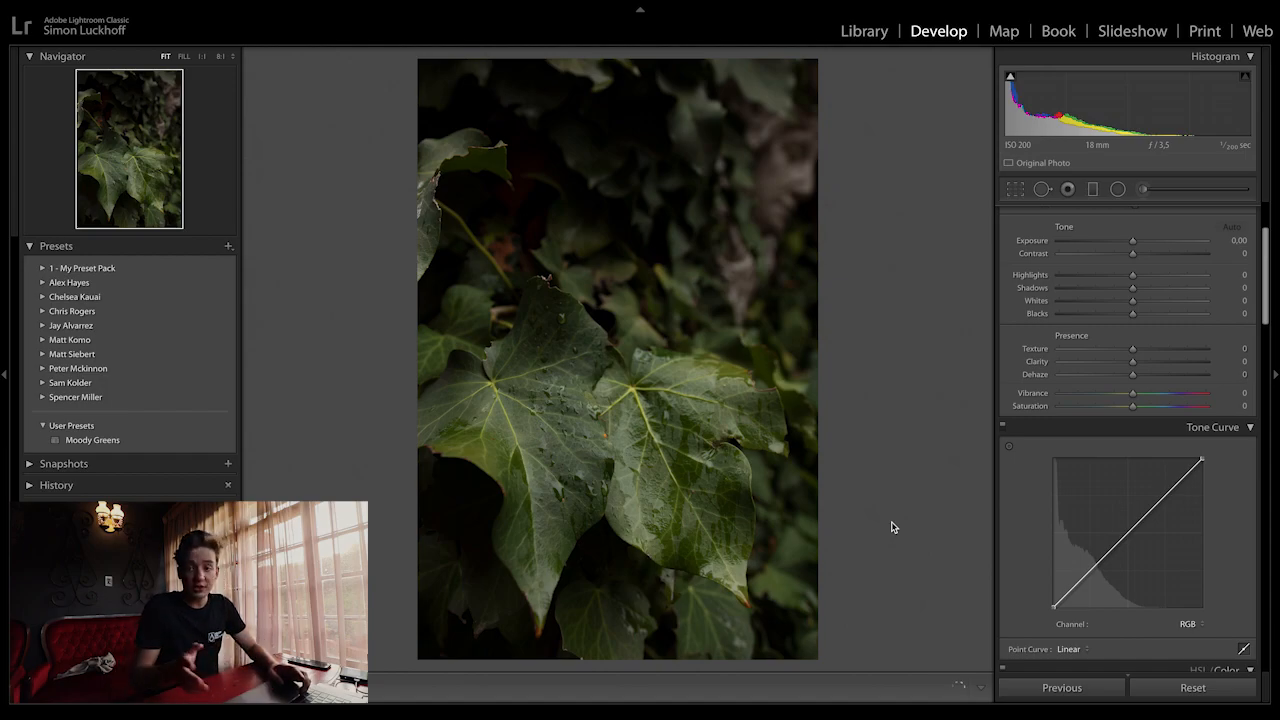
key(ctrl+shift+v)
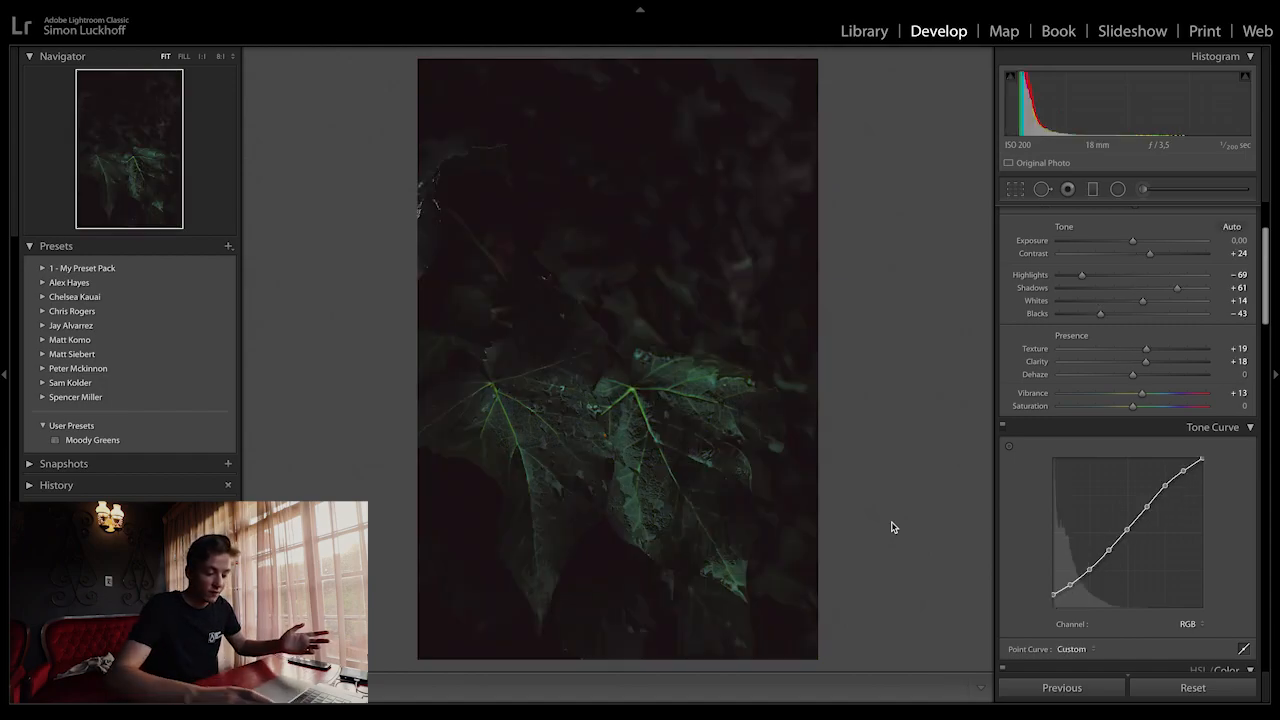
Raise the ivy photo's exposure to +1,60, set the whites to −31 and slightly lower the blacks
key(equal)
key(equal)
key(equal)
key(equal)
key(equal)
key(equal)
key(equal)
key(equal)
key(equal)
key(equal)
key(equal)
key(equal)
key(equal)
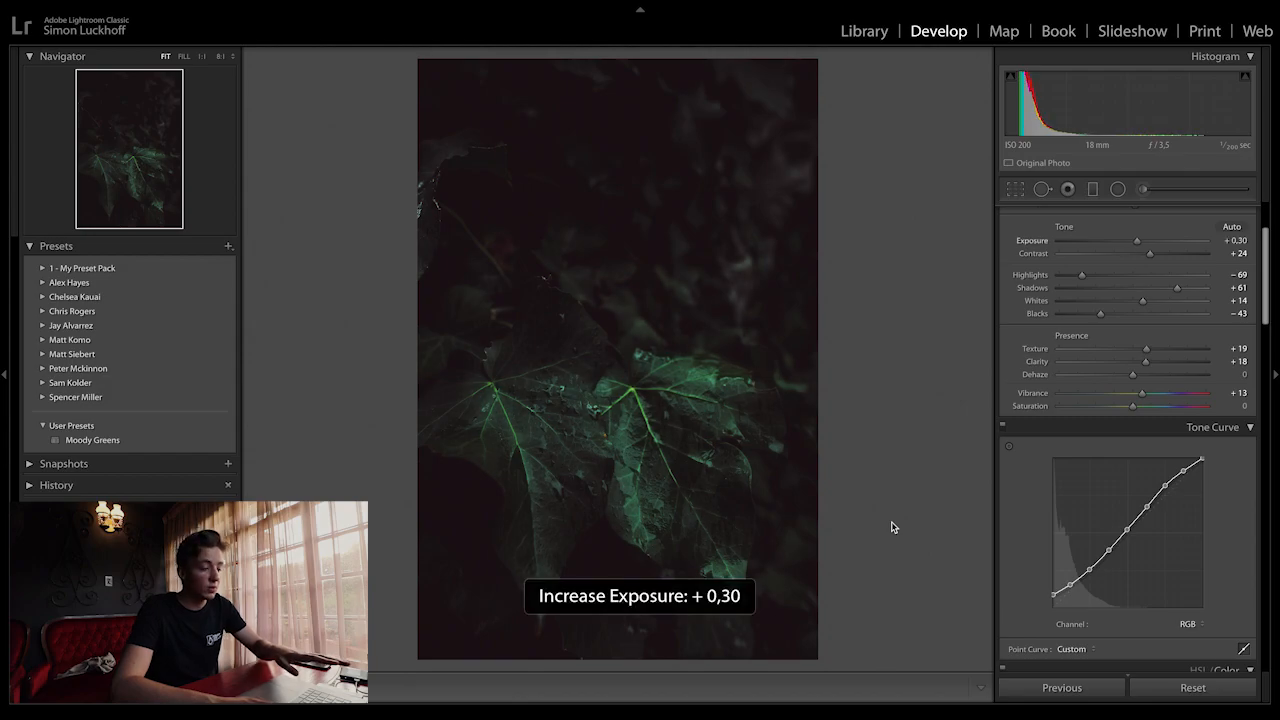
key(equal)
key(equal)
key(equal)
drag(1143, 300, 1116, 305)
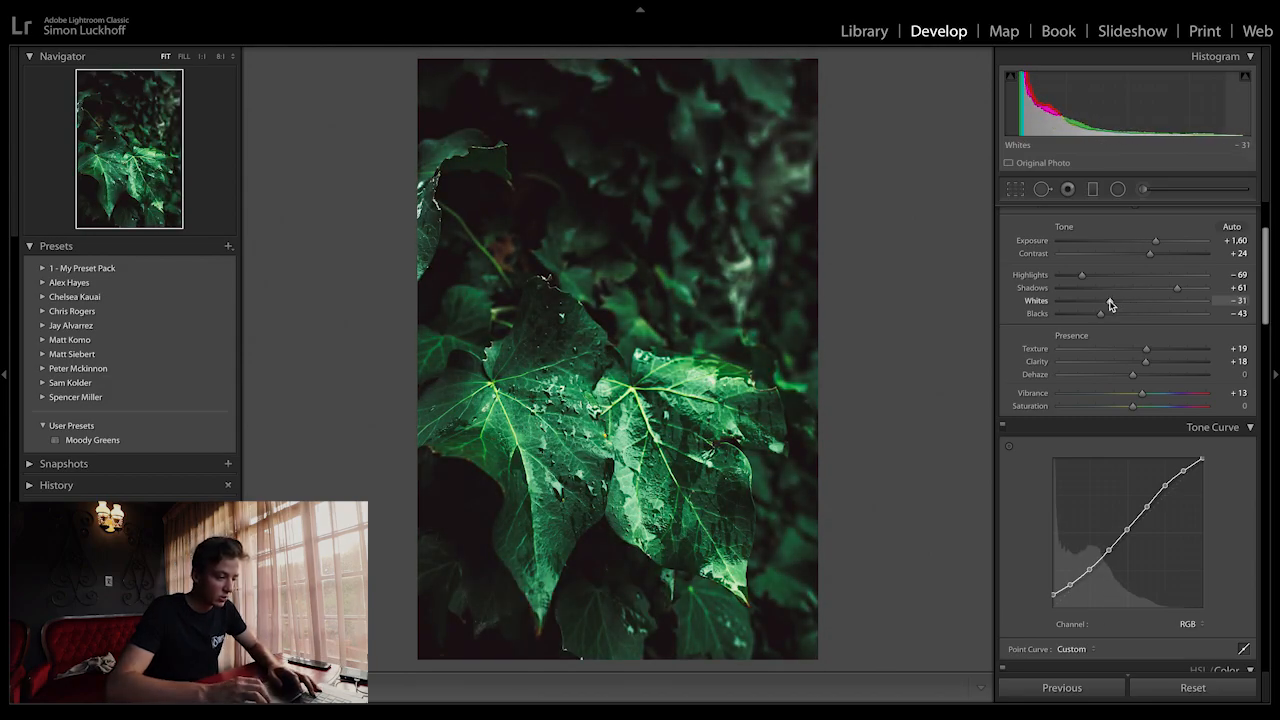
drag(1100, 315, 1098, 318)
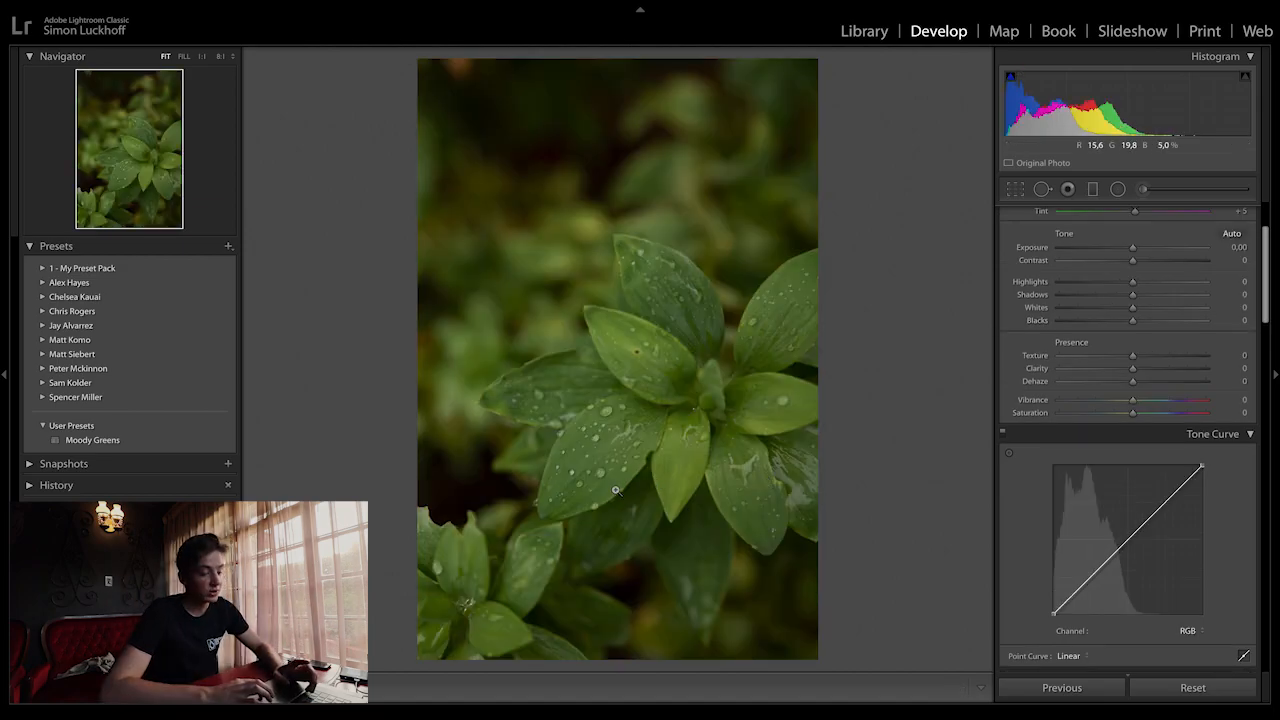
Inspect the water droplets on the green plant photo up close and paste the copied develop settings onto it
click(586, 470)
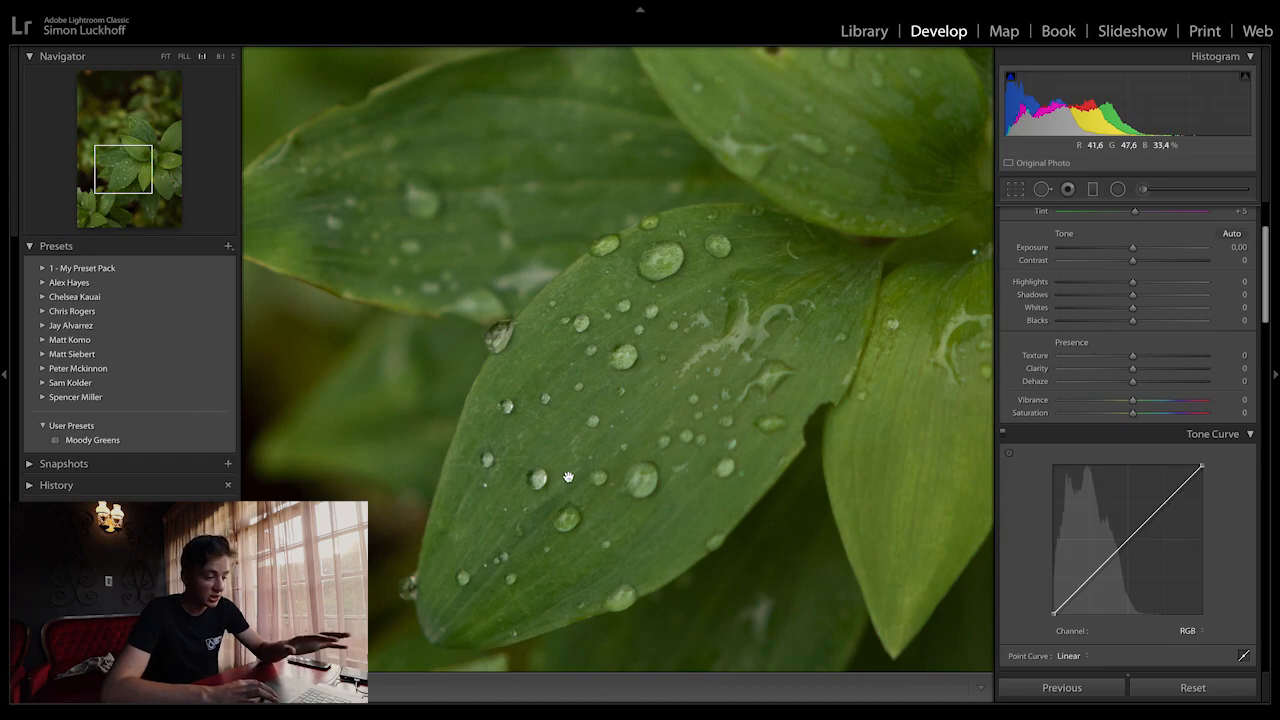
click(597, 490)
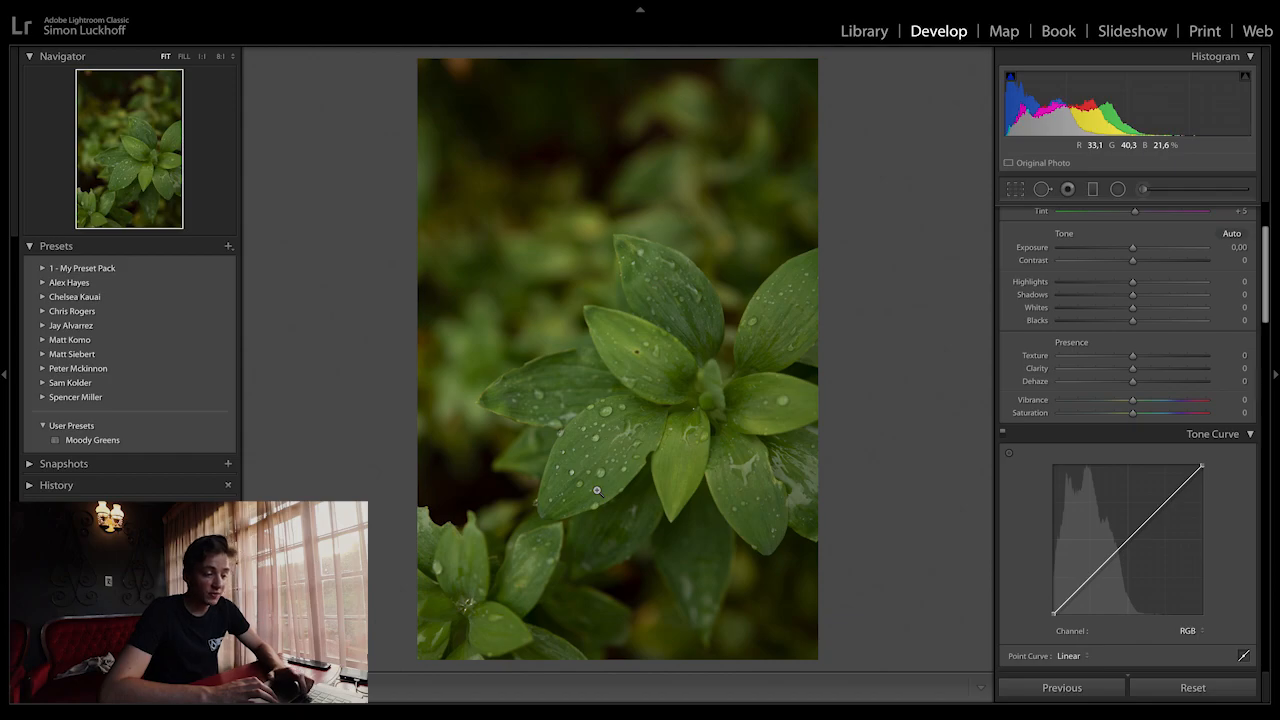
key(ctrl+shift+v)
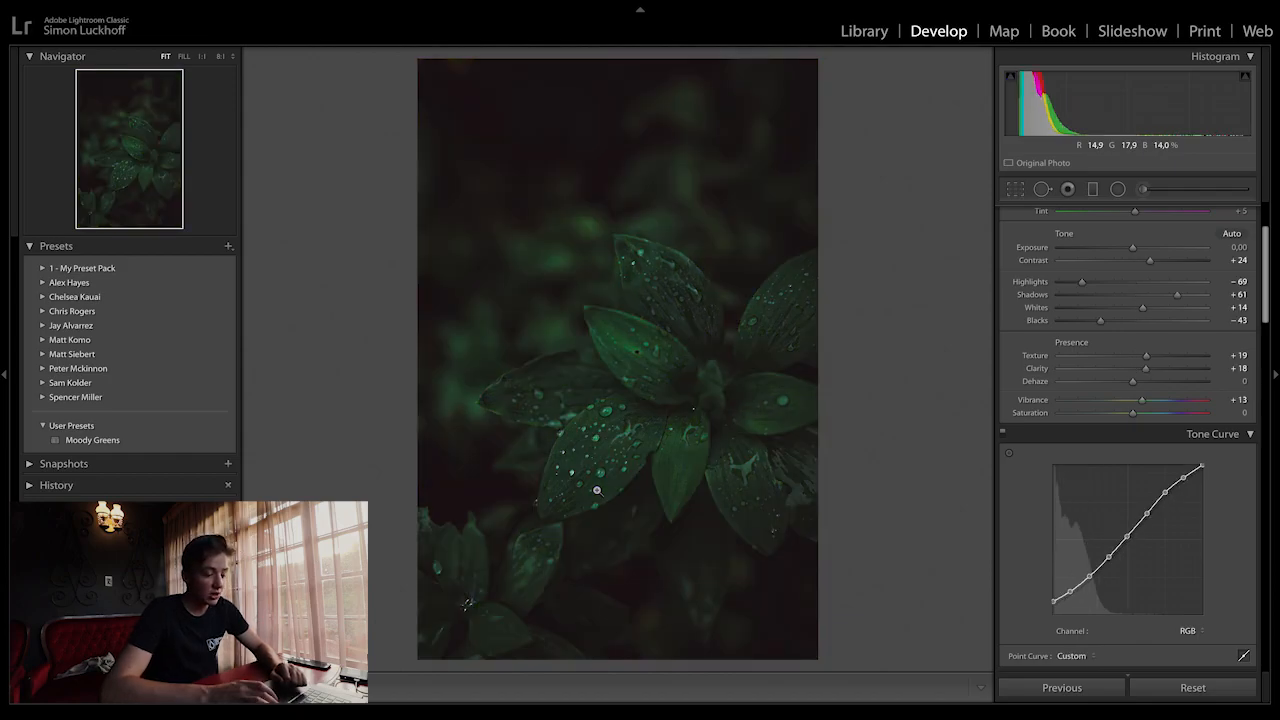
Raise the exposure of the droplet-covered plant photo to +1,30
key(equal)
key(equal)
key(equal)
key(equal)
key(equal)
key(equal)
key(equal)
key(equal)
key(equal)
key(equal)
key(equal)
key(equal)
key(equal)
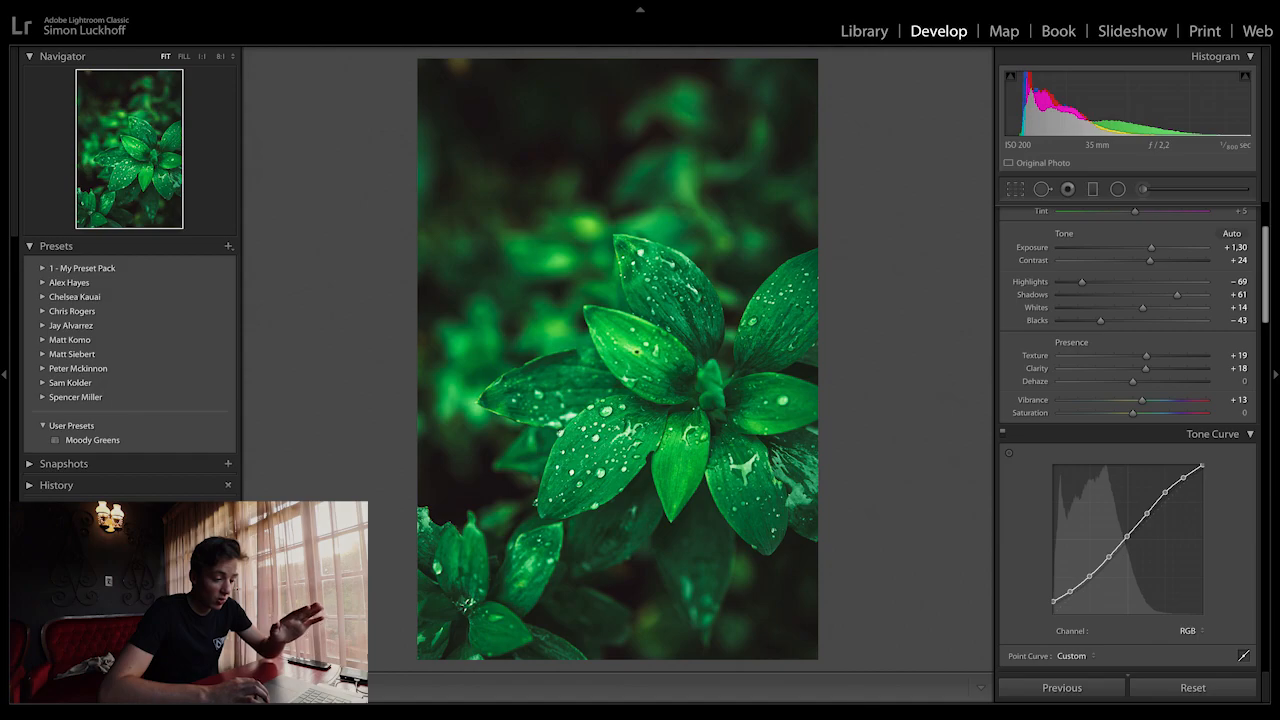
Move on to the lavender photo and paste the copied develop settings onto it
key(Right)
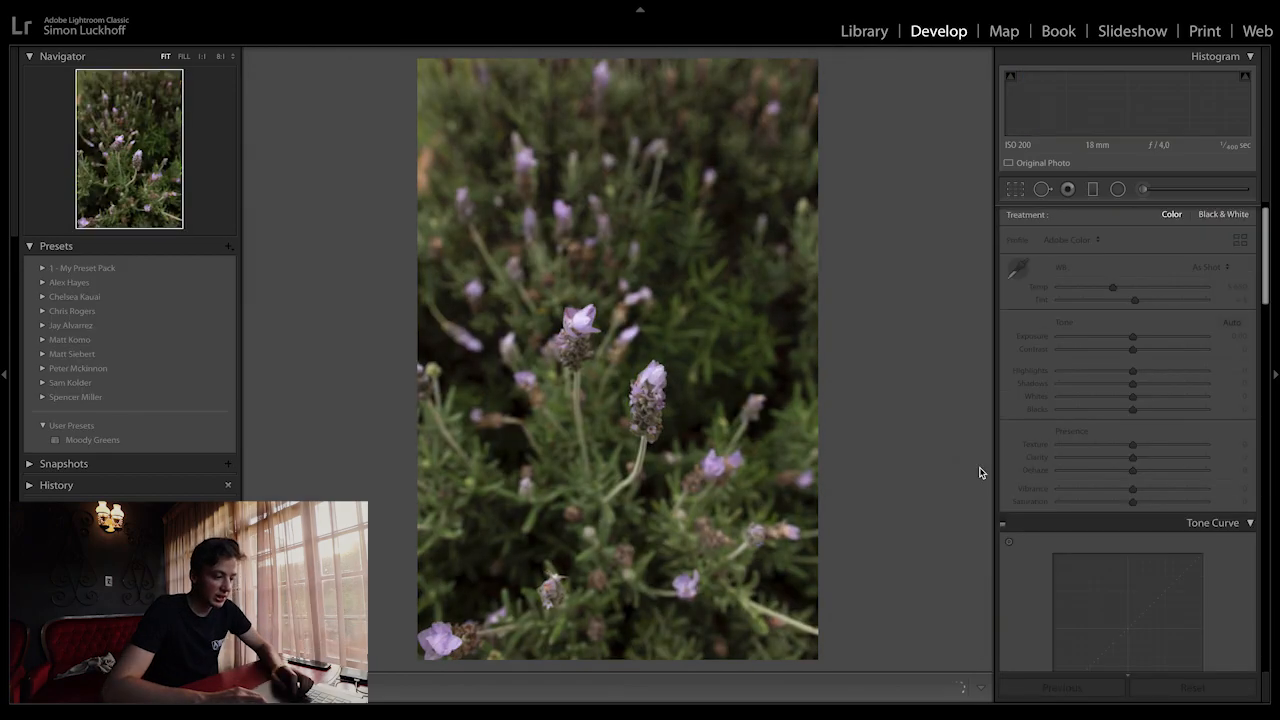
key(ctrl+shift+v)
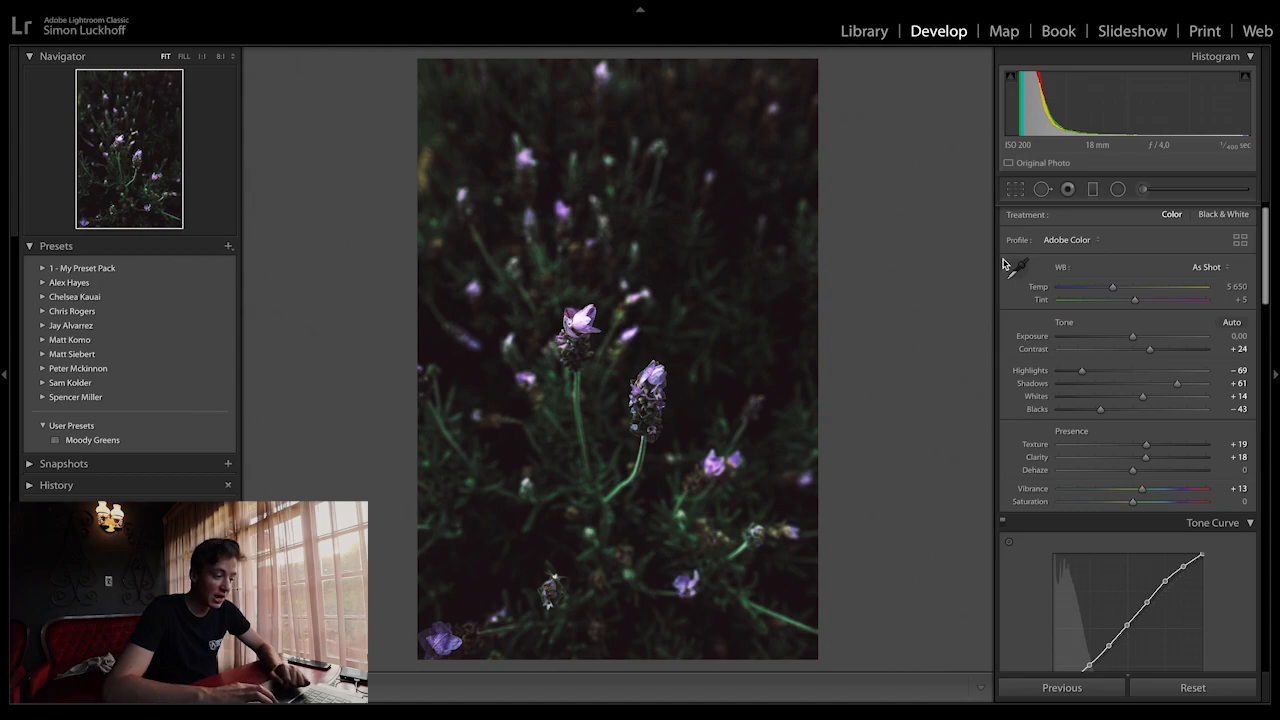
Crop the lavender photo slightly tighter from its right edge, keeping the original aspect ratio
click(1015, 189)
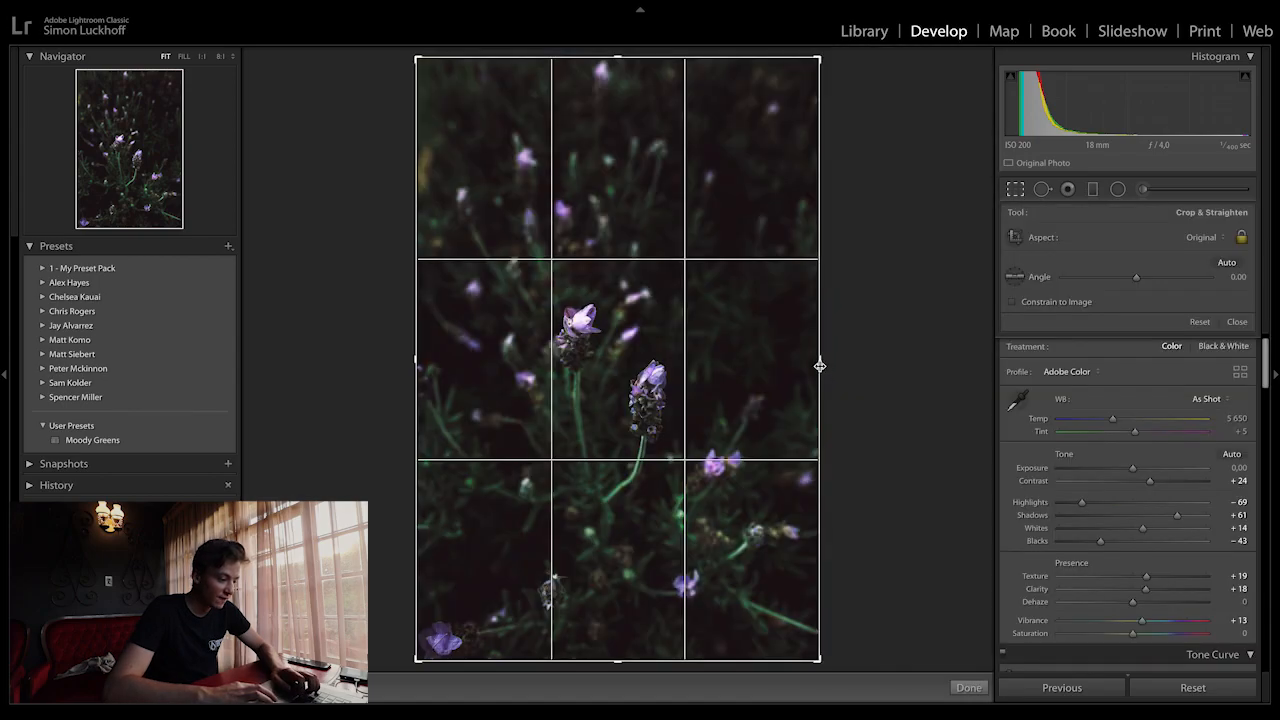
drag(822, 366, 812, 366)
key(Return)
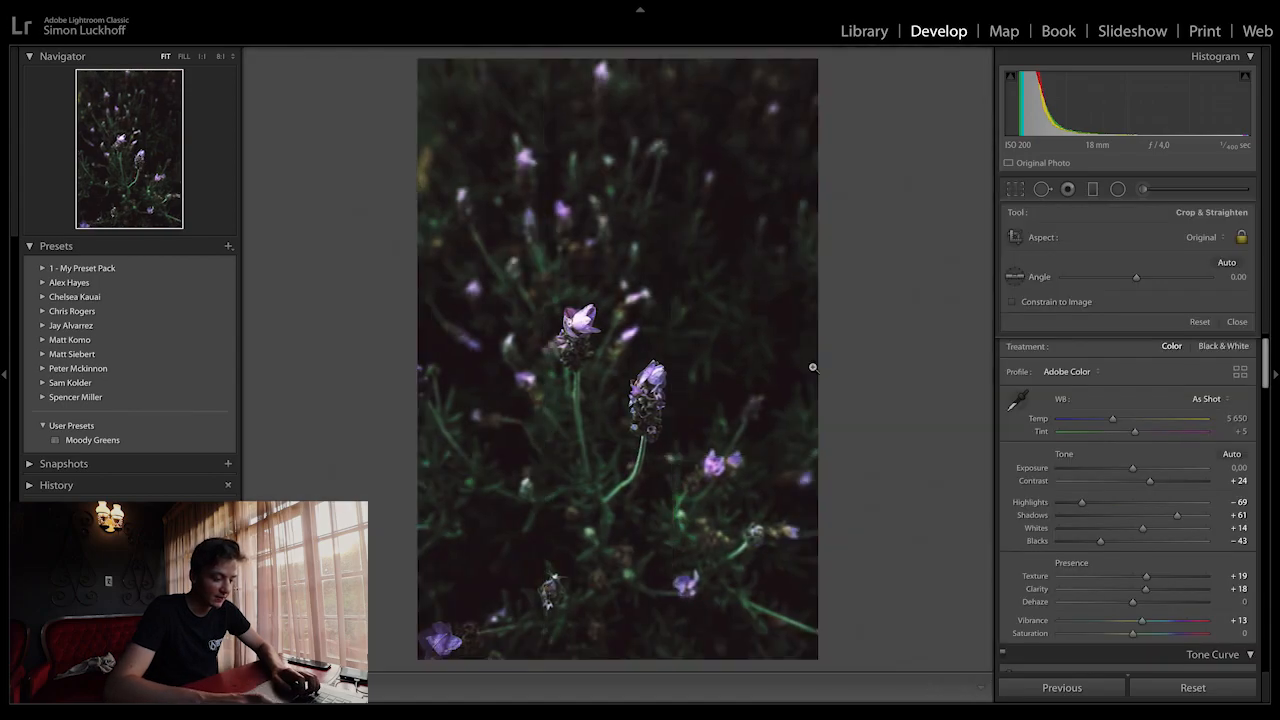
Make the lavender flowers pinker by setting the purple hue to +34, saturation to +13 and luminance to −5
scroll(1143, 552, down, 5)
scroll(1143, 552, down, 4)
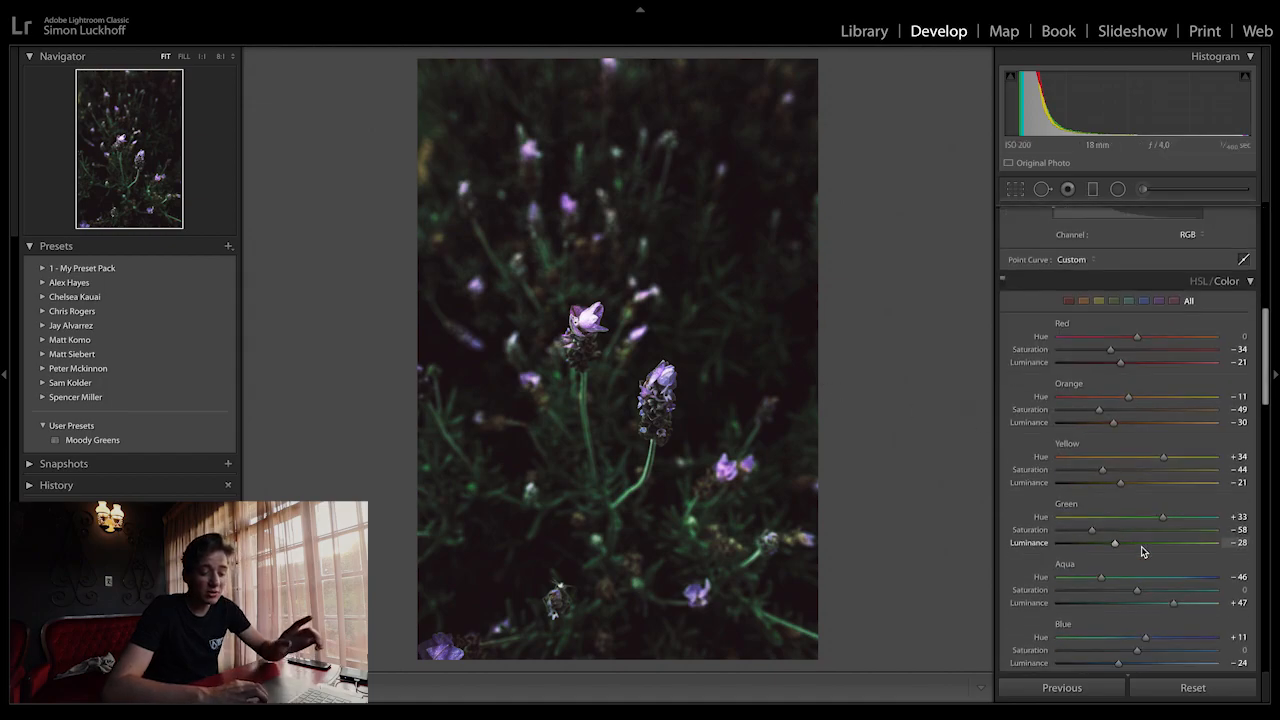
scroll(1143, 552, down, 1)
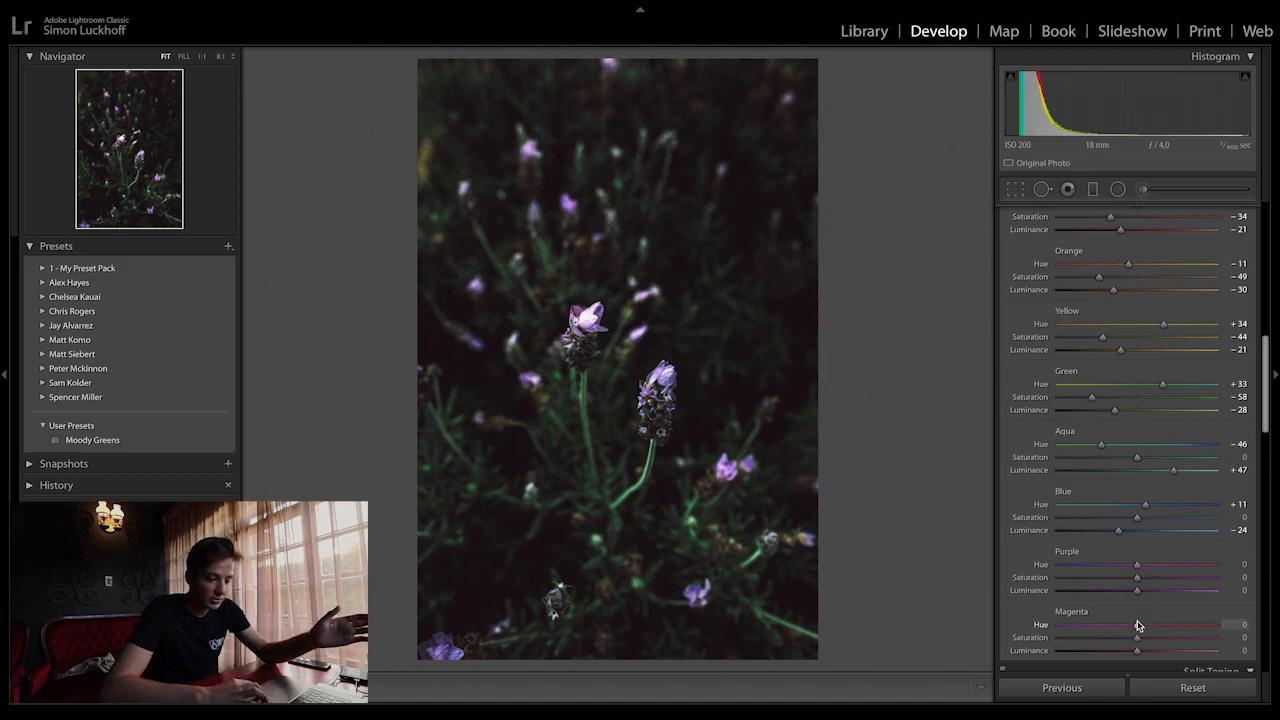
scroll(1139, 569, down, 1)
mouse_move(1141, 554)
mouse_down()
mouse_move(1090, 553)
mouse_move(1200, 546)
mouse_move(1162, 566)
mouse_up()
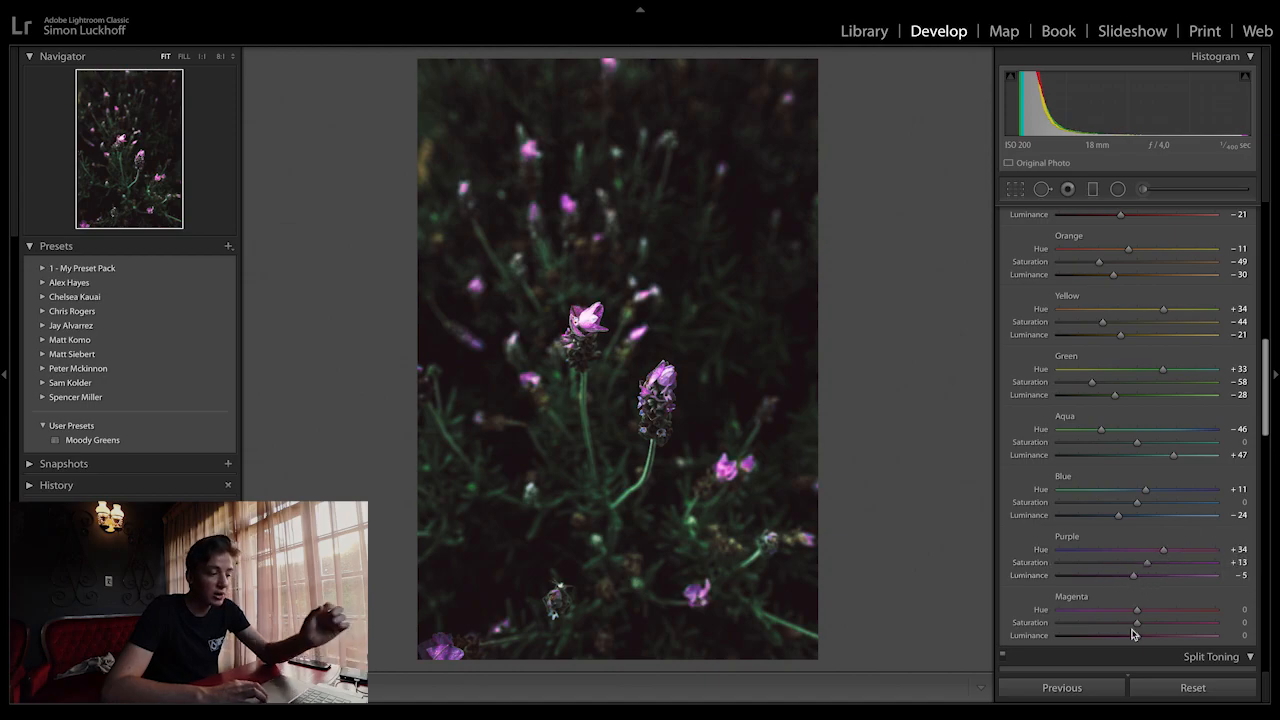
Paste the copied develop settings onto the ivy and mirror photo and raise its exposure to +1,20
scroll(1133, 633, up, 3)
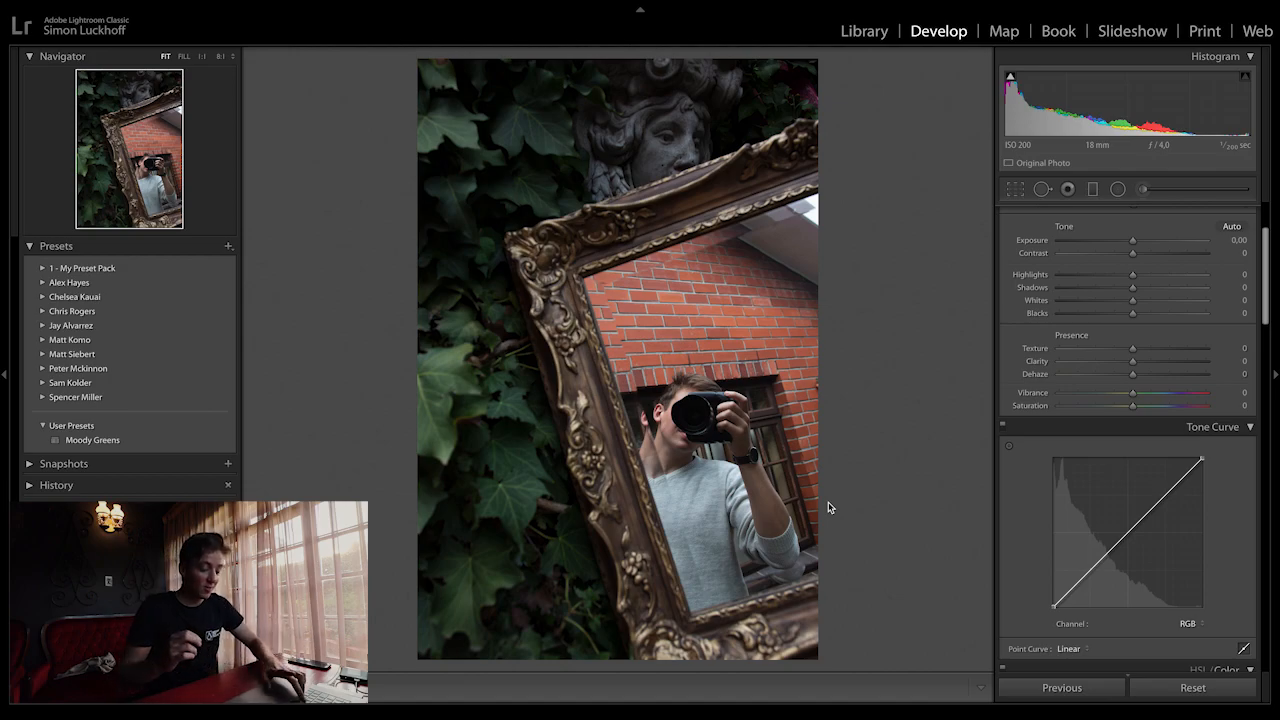
key(ctrl+shift+v)
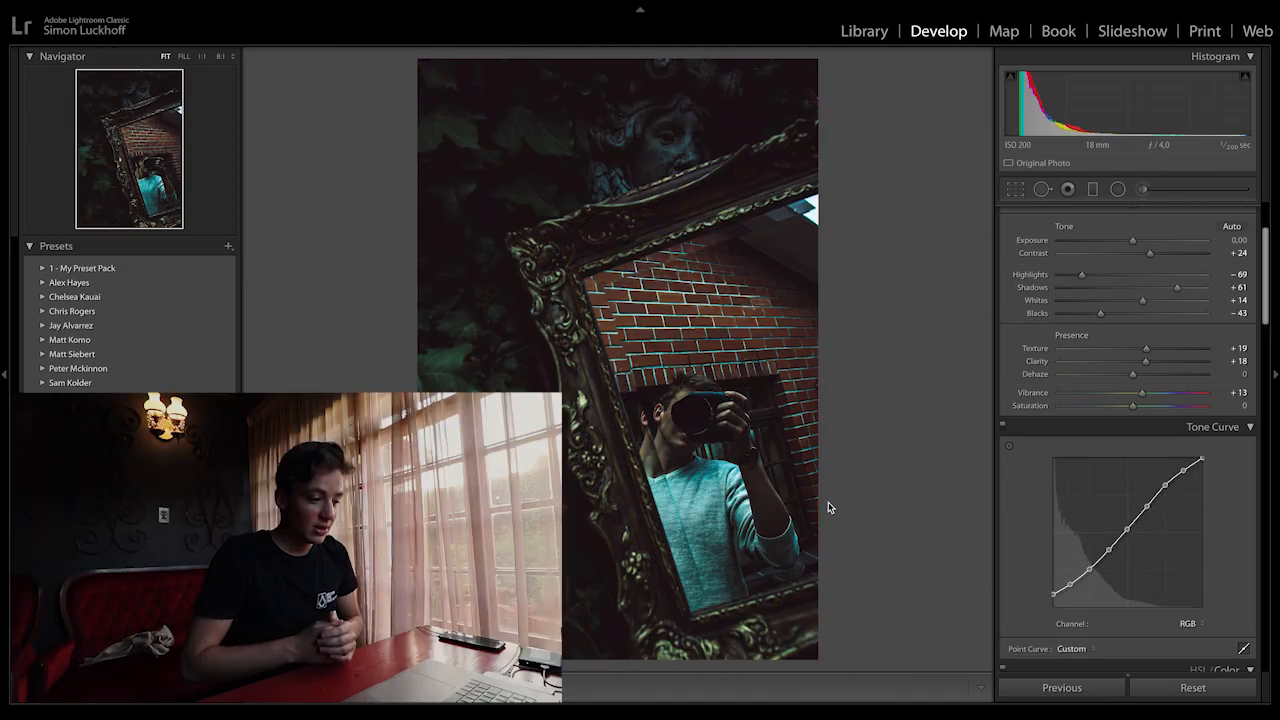
key(=)
key(=)
key(=)
key(=)
key(=)
key(=)
key(=)
key(=)
key(=)
key(=)
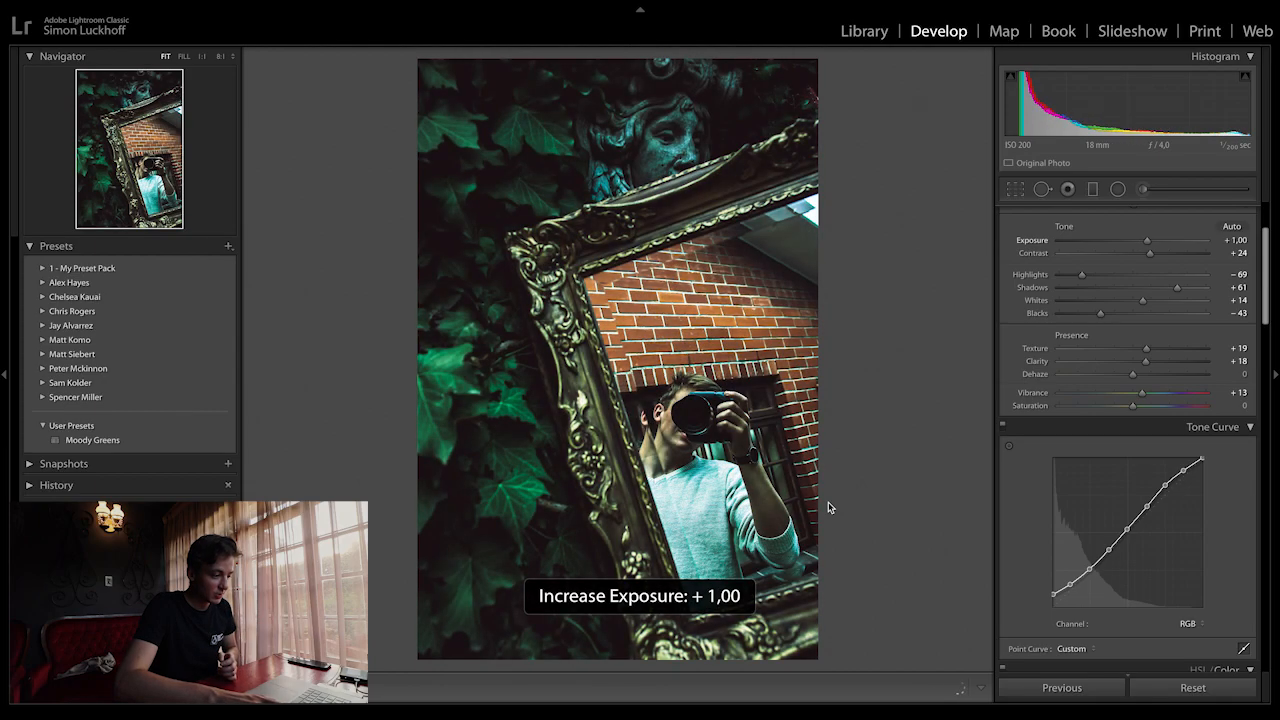
key(=)
key(=)
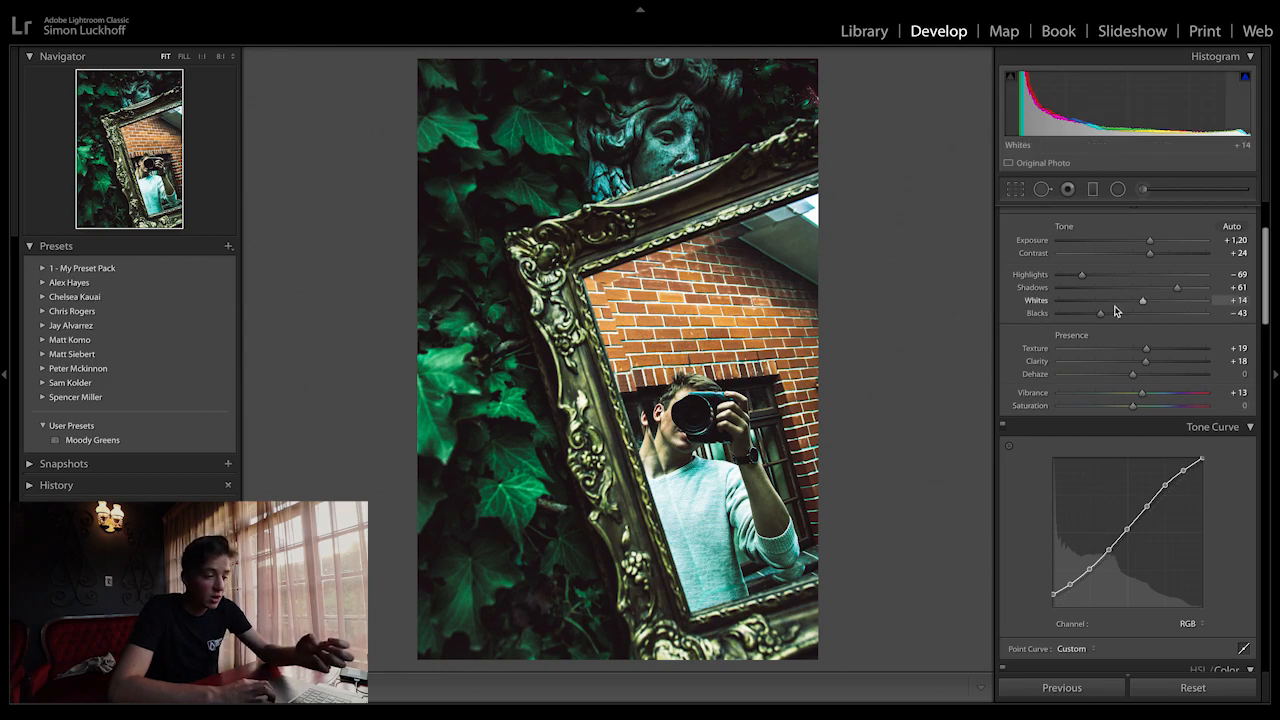
Set the mirror photo's white balance temperature to 4 820 and compare it with and without split toning, leaving split toning off
scroll(1114, 318, up, 3)
drag(1099, 284, 1101, 281)
scroll(1128, 366, down, 10)
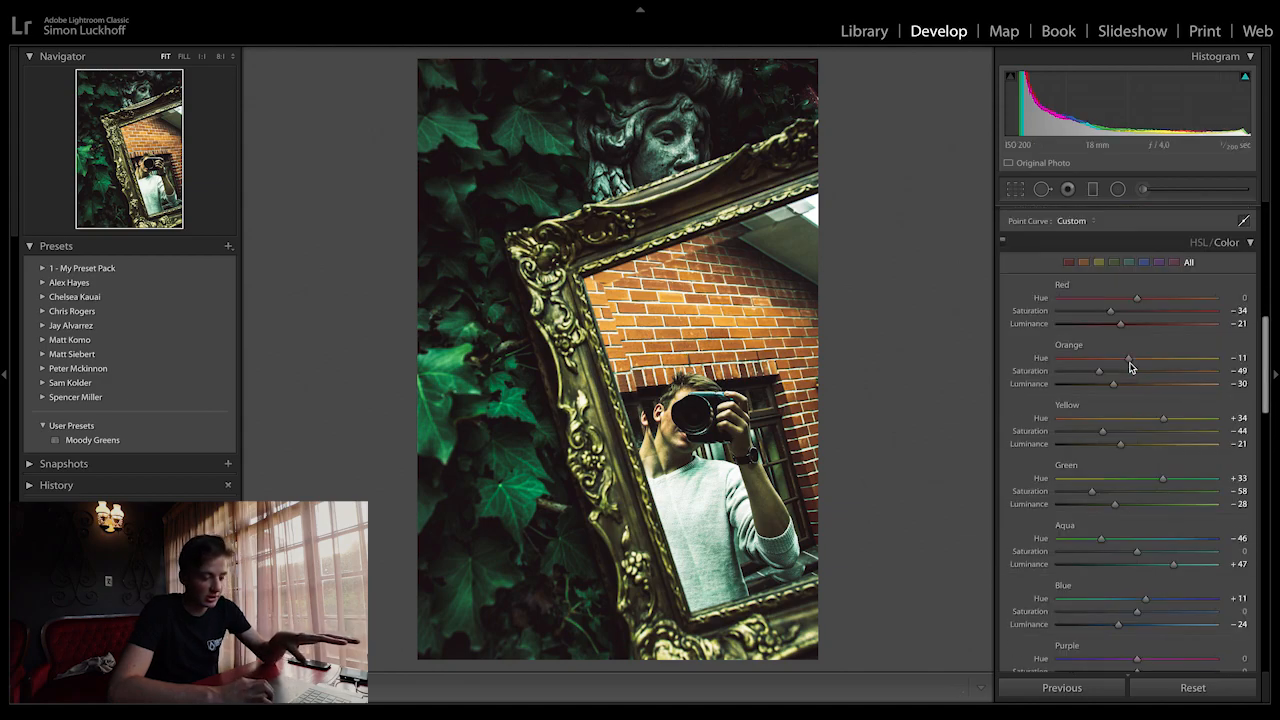
click(1003, 404)
click(1003, 403)
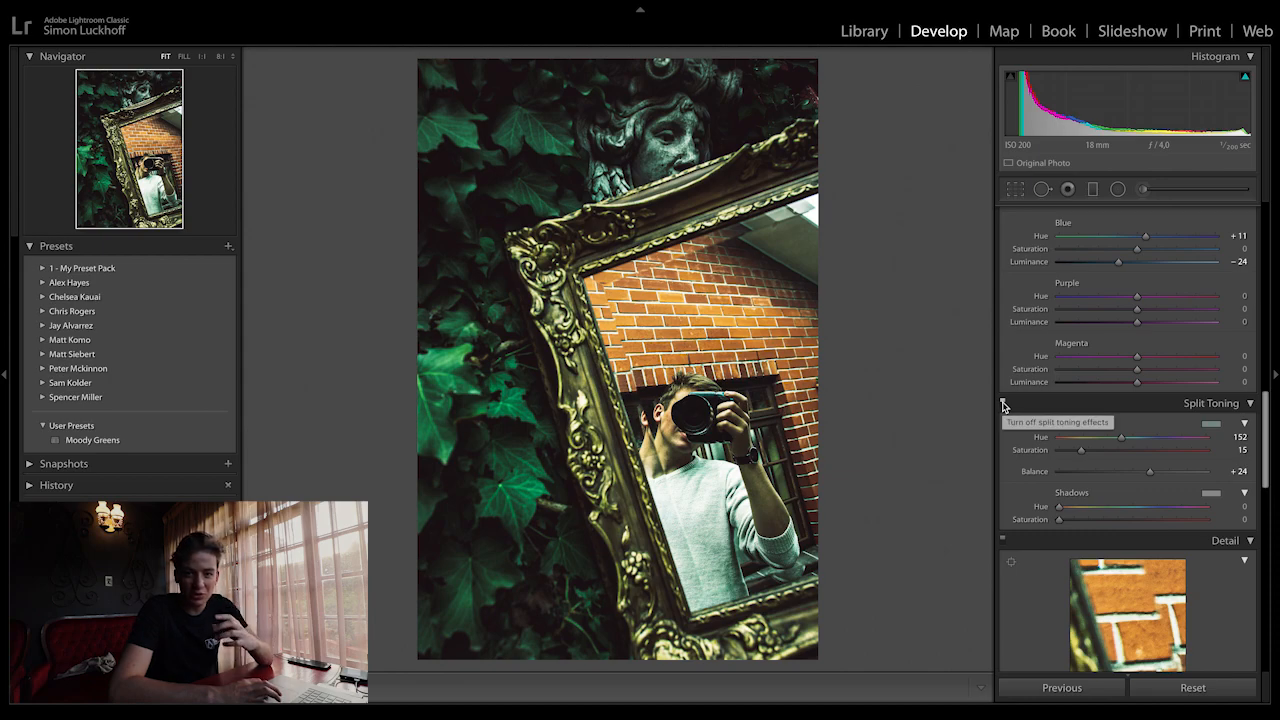
Set the yellow hue to +8 and yellow saturation to −13, and shift the orange hue to −3
scroll(1086, 346, up, 5)
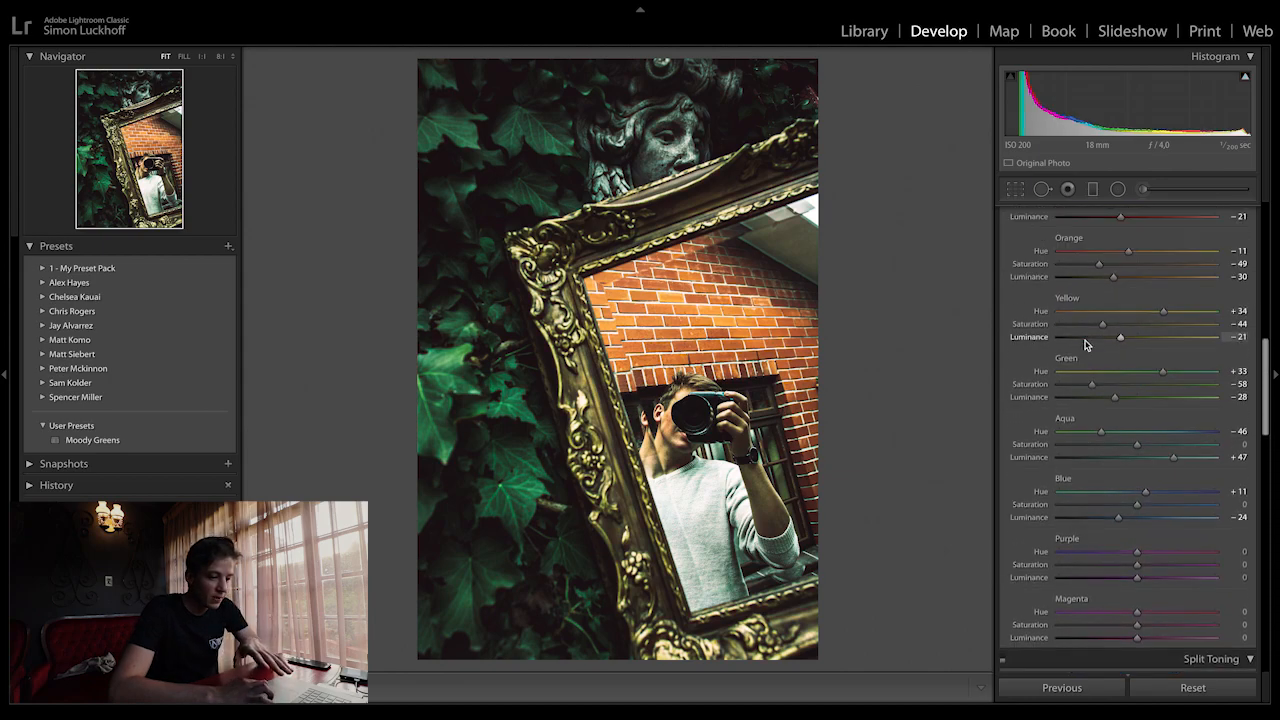
scroll(1086, 344, up, 2)
drag(1146, 400, 1145, 403)
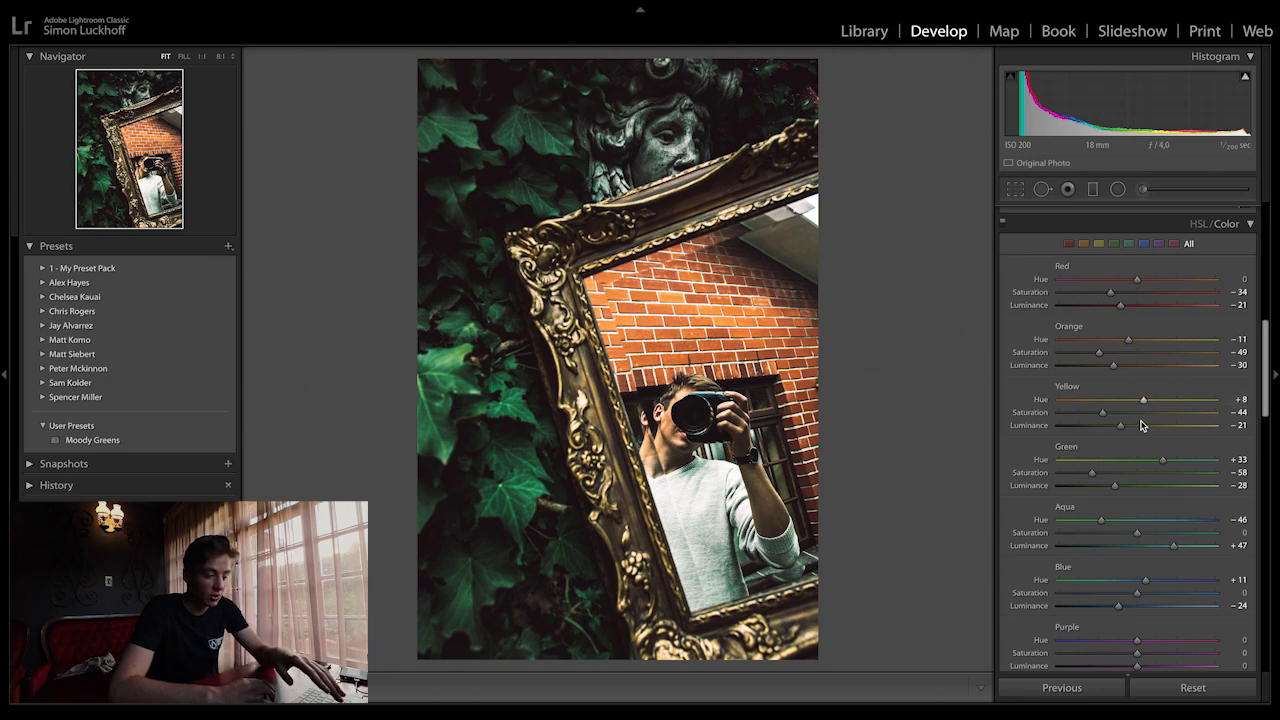
drag(1131, 418, 1126, 417)
drag(1128, 346, 1141, 347)
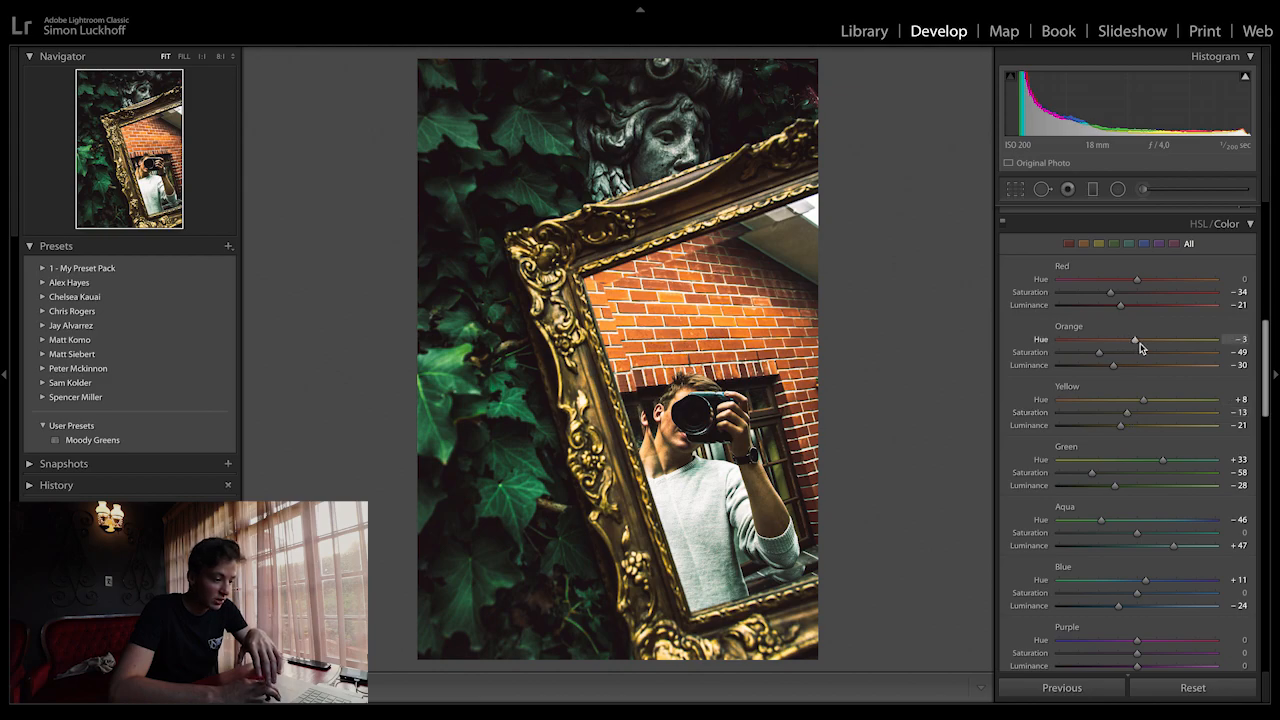
Reduce the mirror photo's texture to +5 and clarity to +3, and set the green saturation to −30
scroll(1115, 482, up, 7)
drag(1146, 286, 1136, 273)
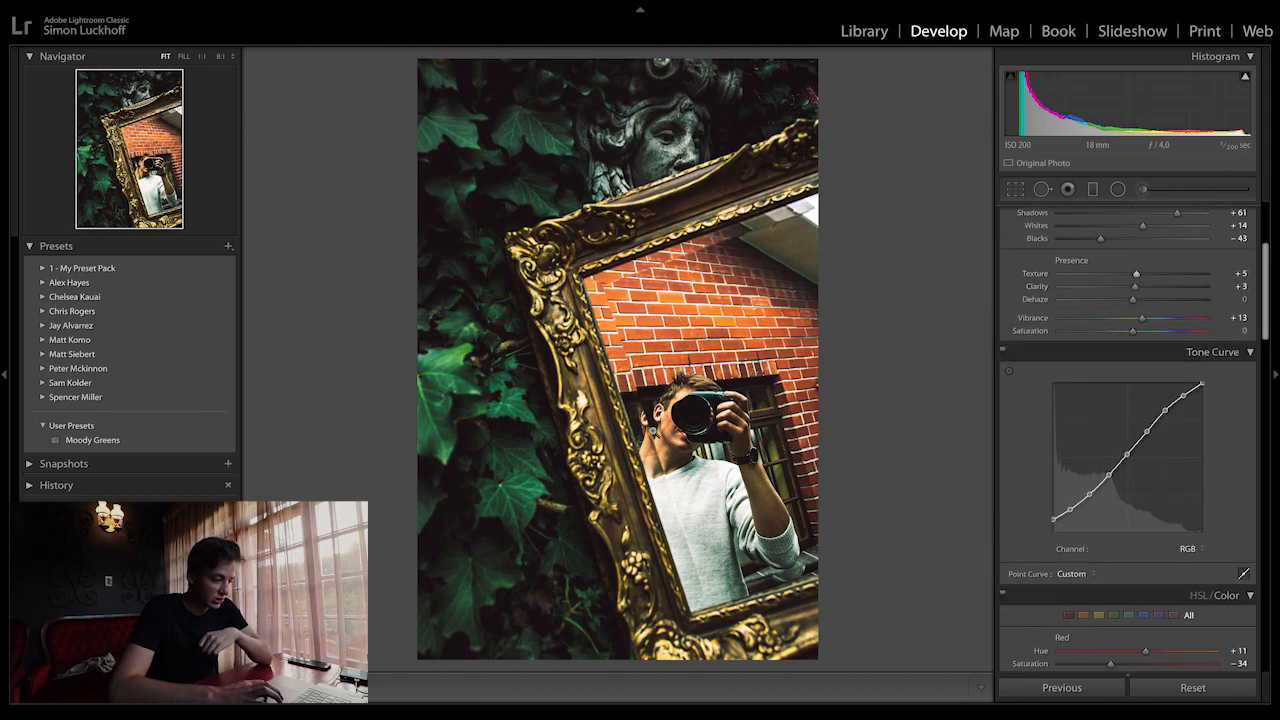
mouse_move(1120, 385)
mouse_down()
mouse_move(1134, 386)
mouse_move(1117, 388)
mouse_up()
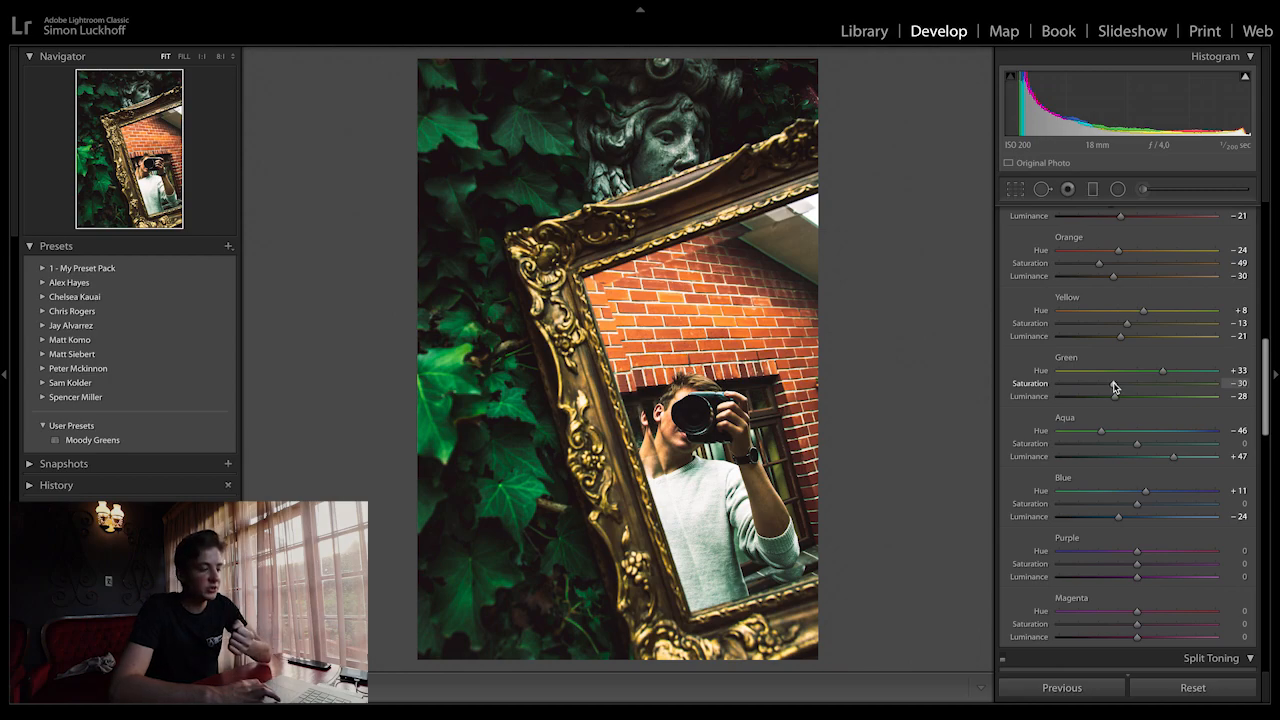
drag(1115, 387, 1113, 387)
Adjust the camera calibration to a shadows tint of −20, red primary hue of +33 and green primary hue of +24
click(1004, 460)
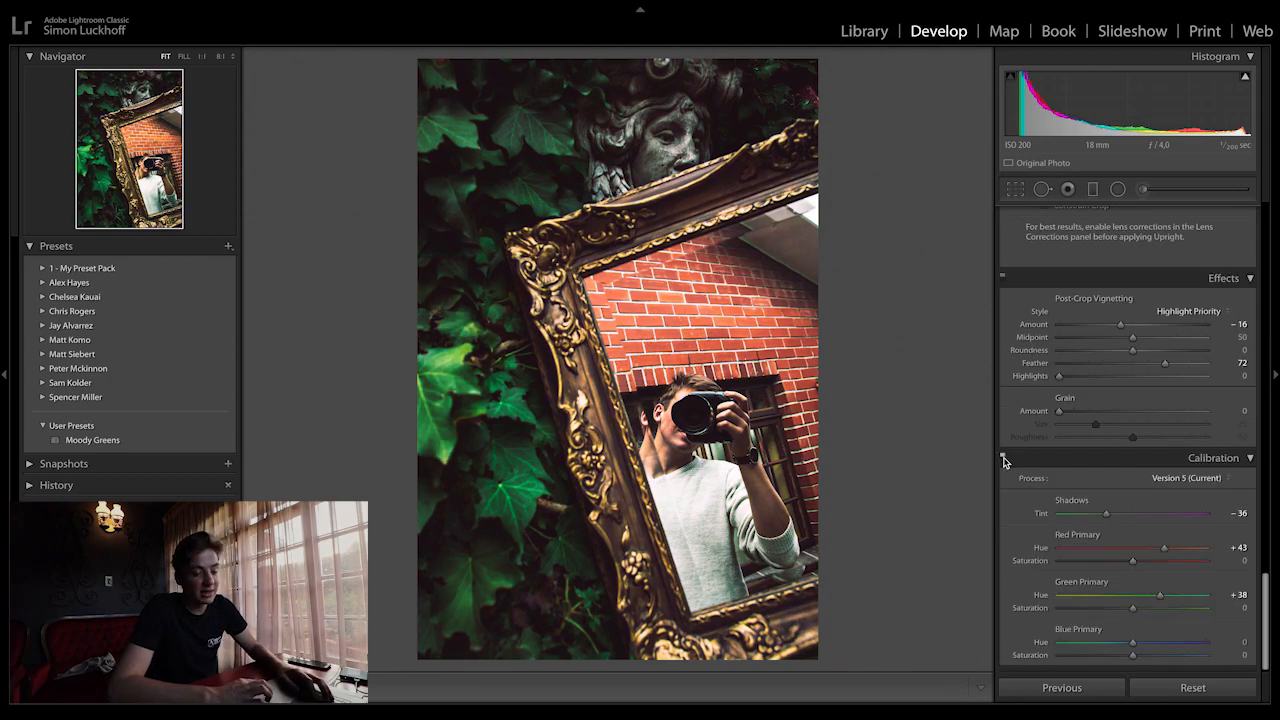
click(1117, 514)
drag(1120, 517, 1160, 559)
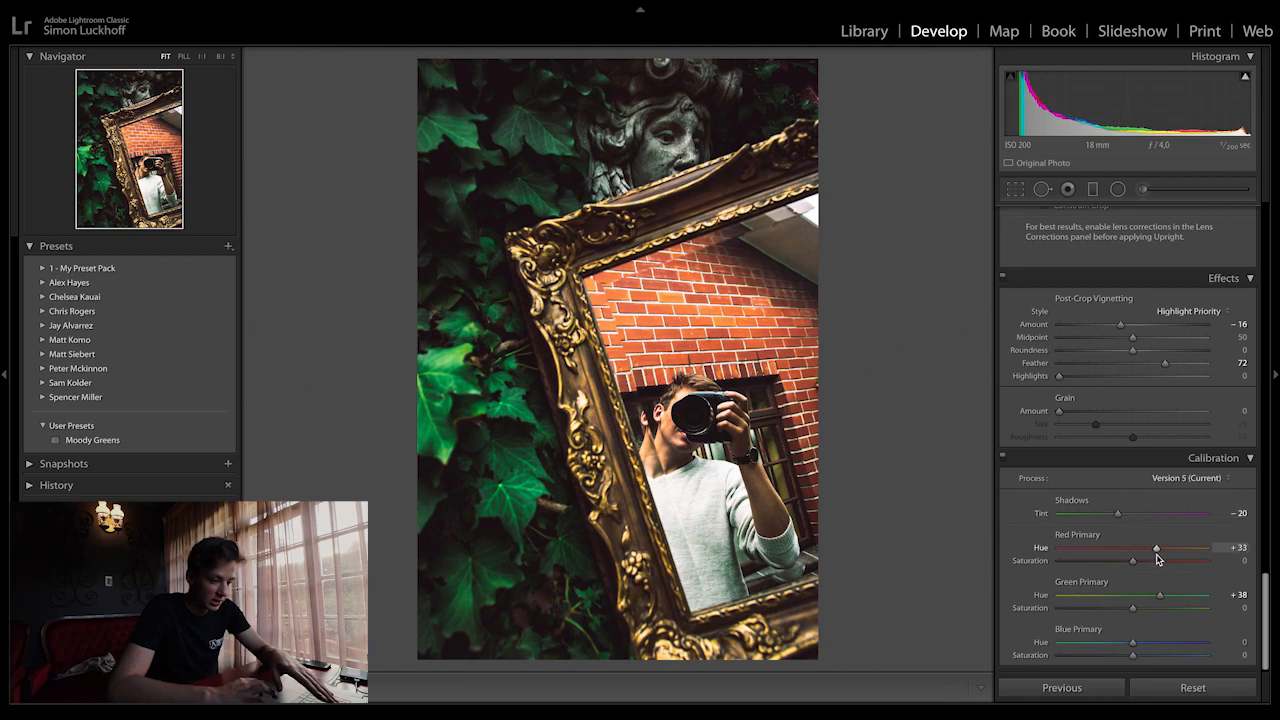
mouse_move(1160, 595)
mouse_down()
mouse_move(1083, 609)
mouse_move(1183, 605)
mouse_move(1150, 612)
mouse_up()
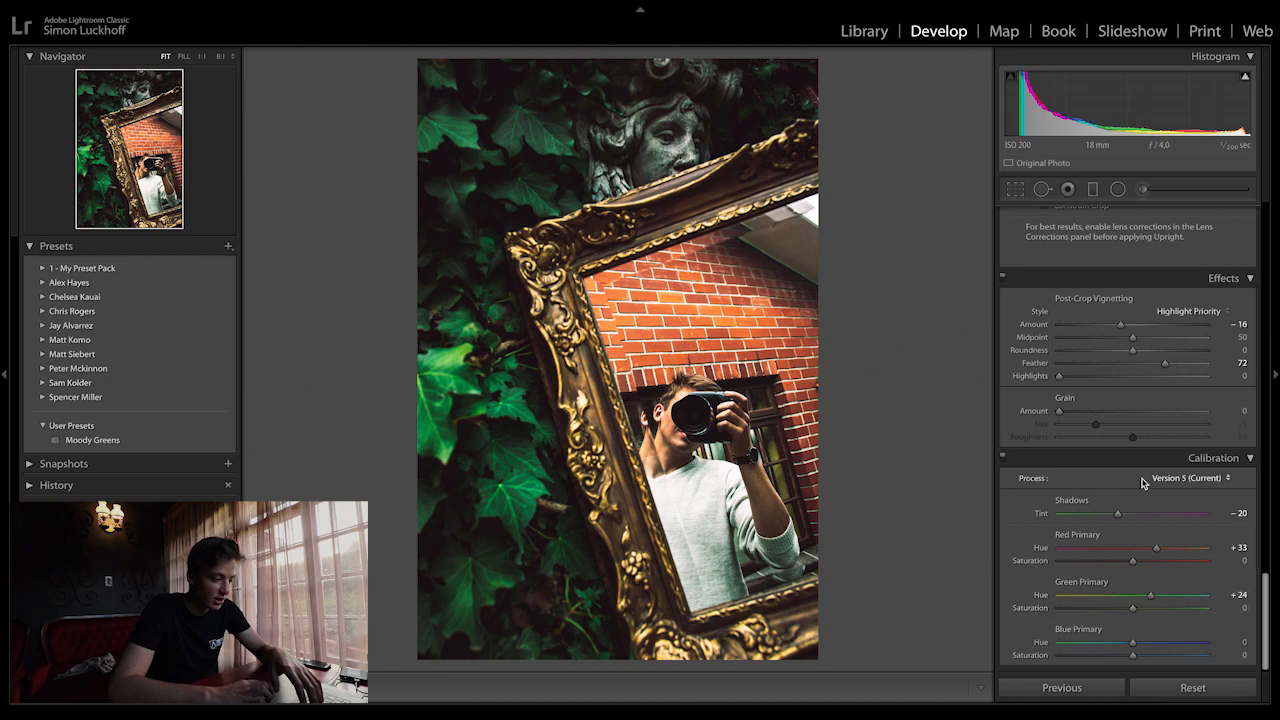
Compare the edited mirror photo with its original version, and review its basic tone settings
scroll(1143, 483, up, 3)
key(backslash)
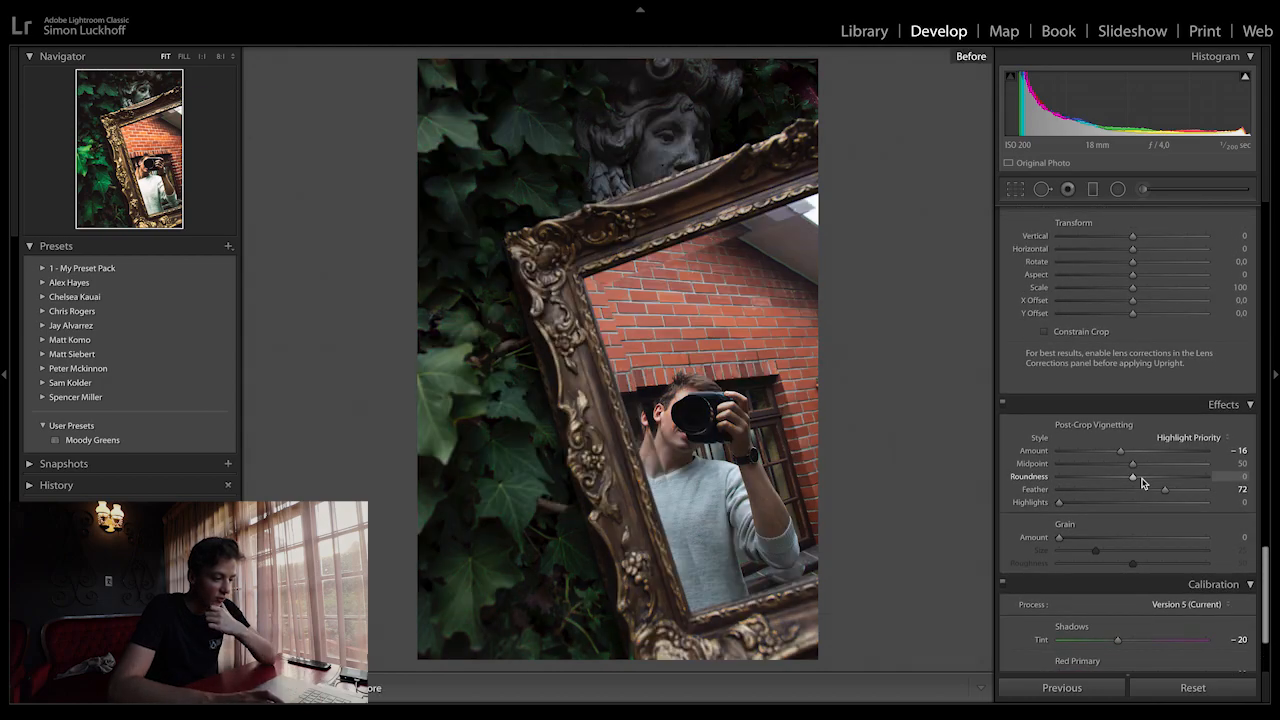
key(backslash)
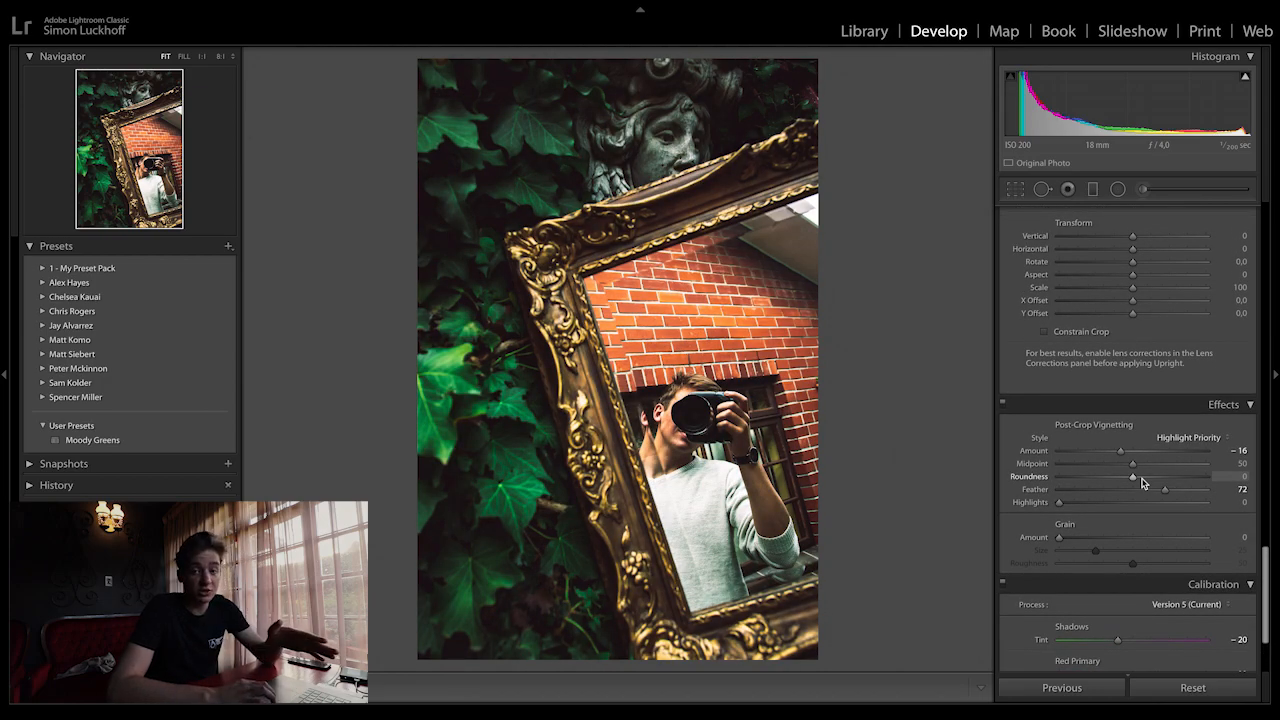
scroll(1143, 483, up, 15)
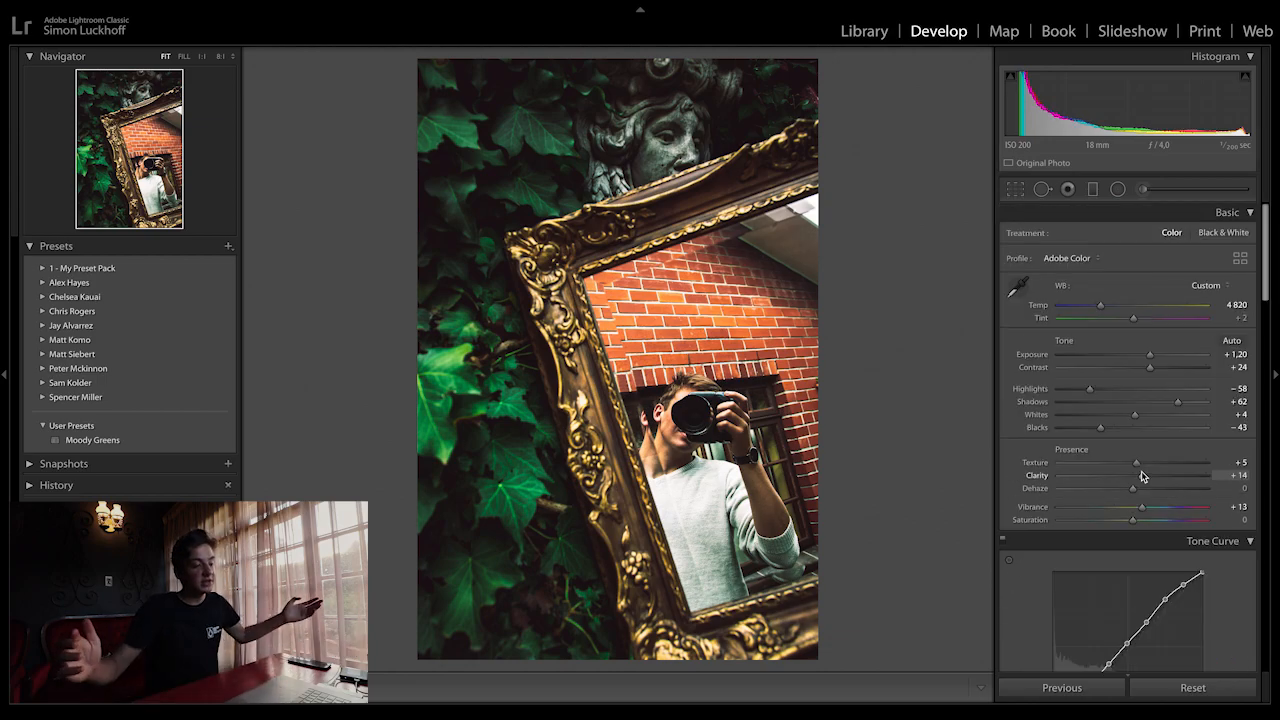